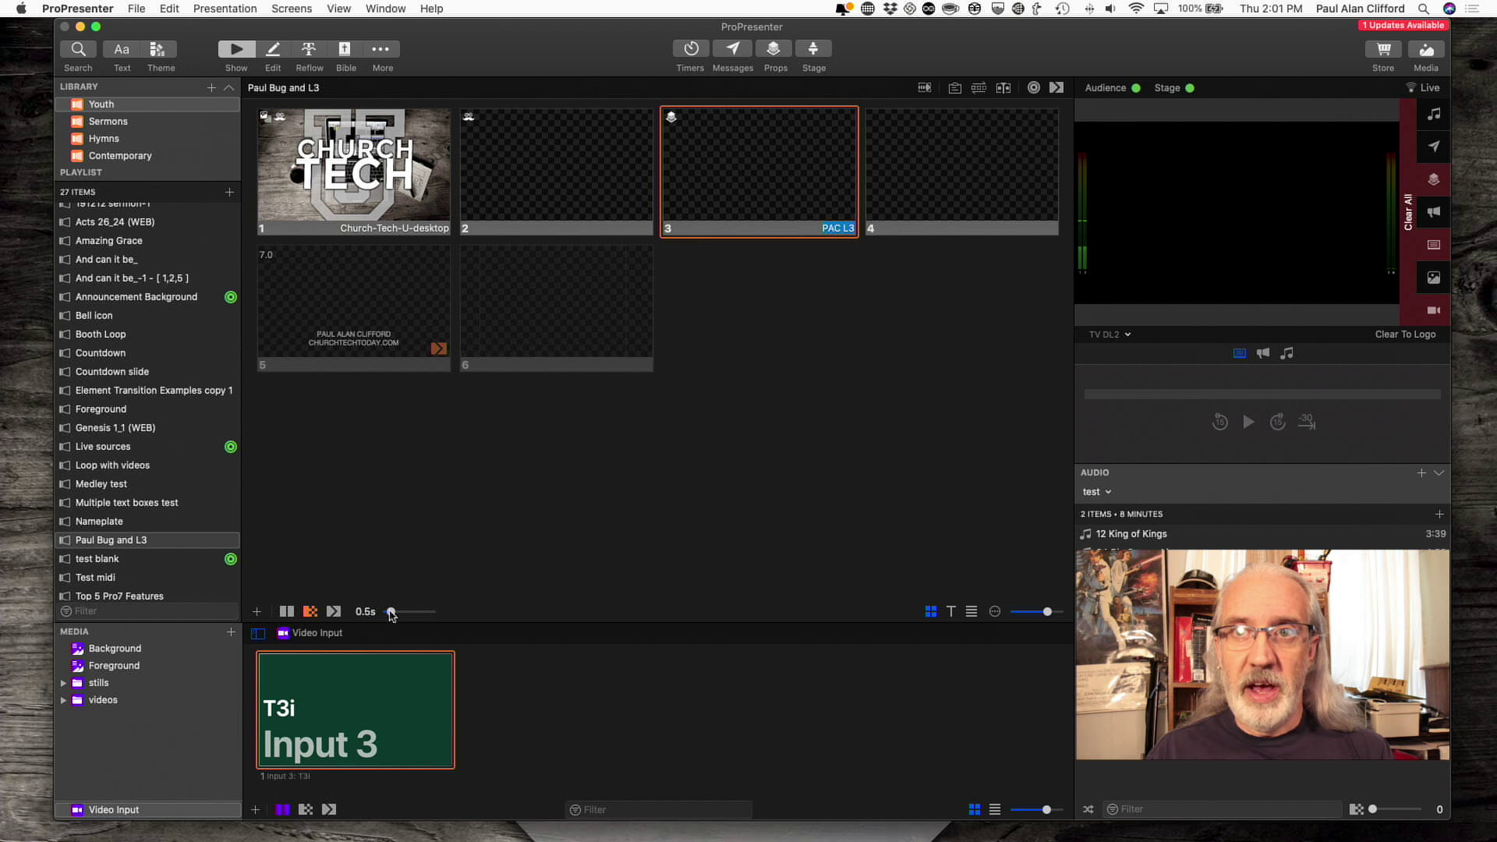
- Drag the slide layer transition duration slider, lengthening it from 0.5s toward 2.6s
mouse_move(391, 613)
left_mouse_down()
mouse_move(444, 616)
mouse_move(388, 614)
left_mouse_up()
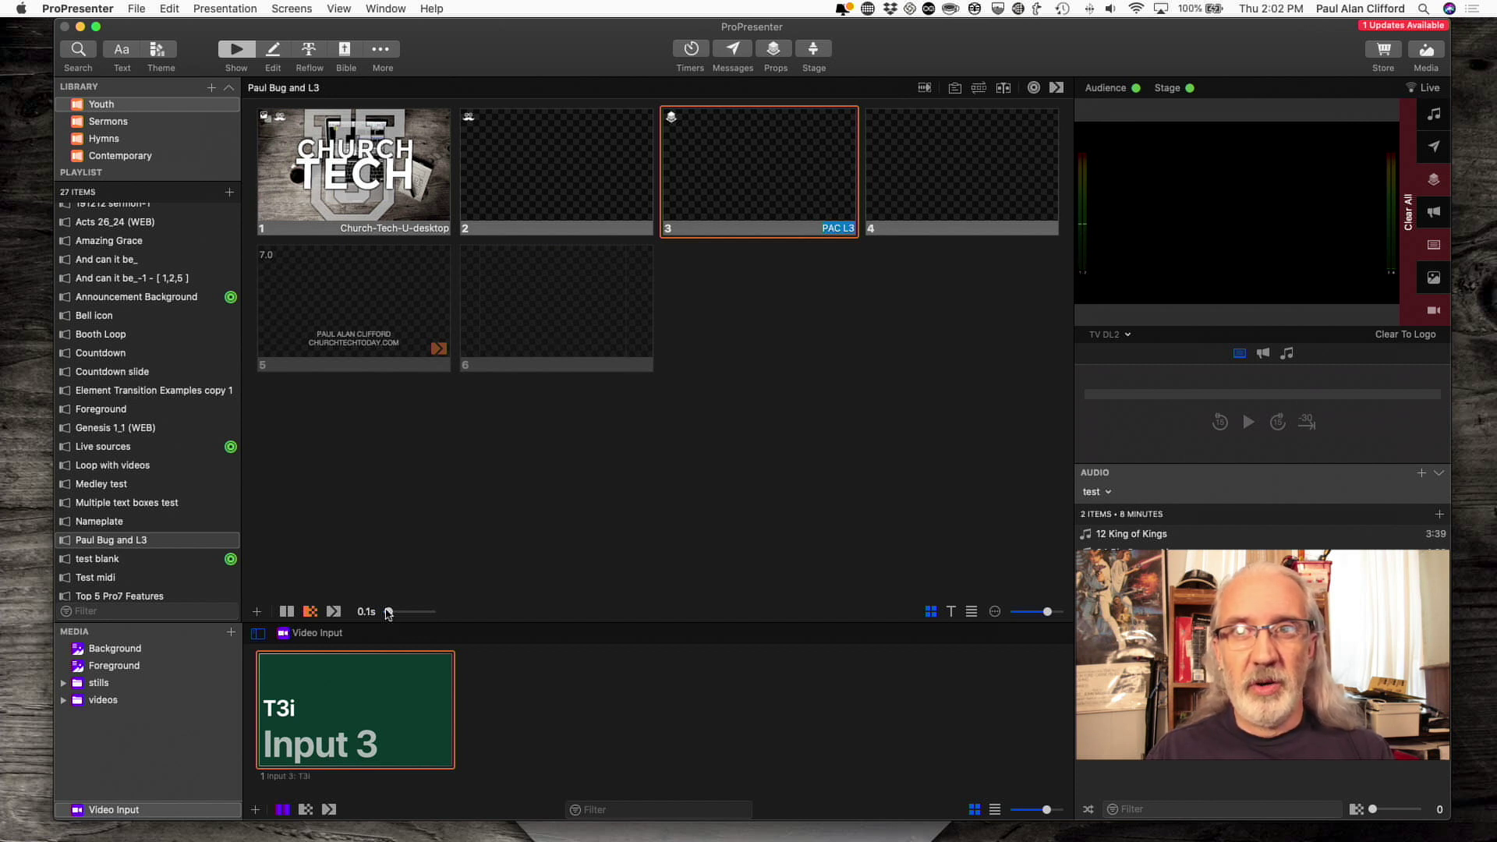
- Return the slide transition duration to 0.5s and show the Background media bin
left_click_drag(388, 614, 391, 615)
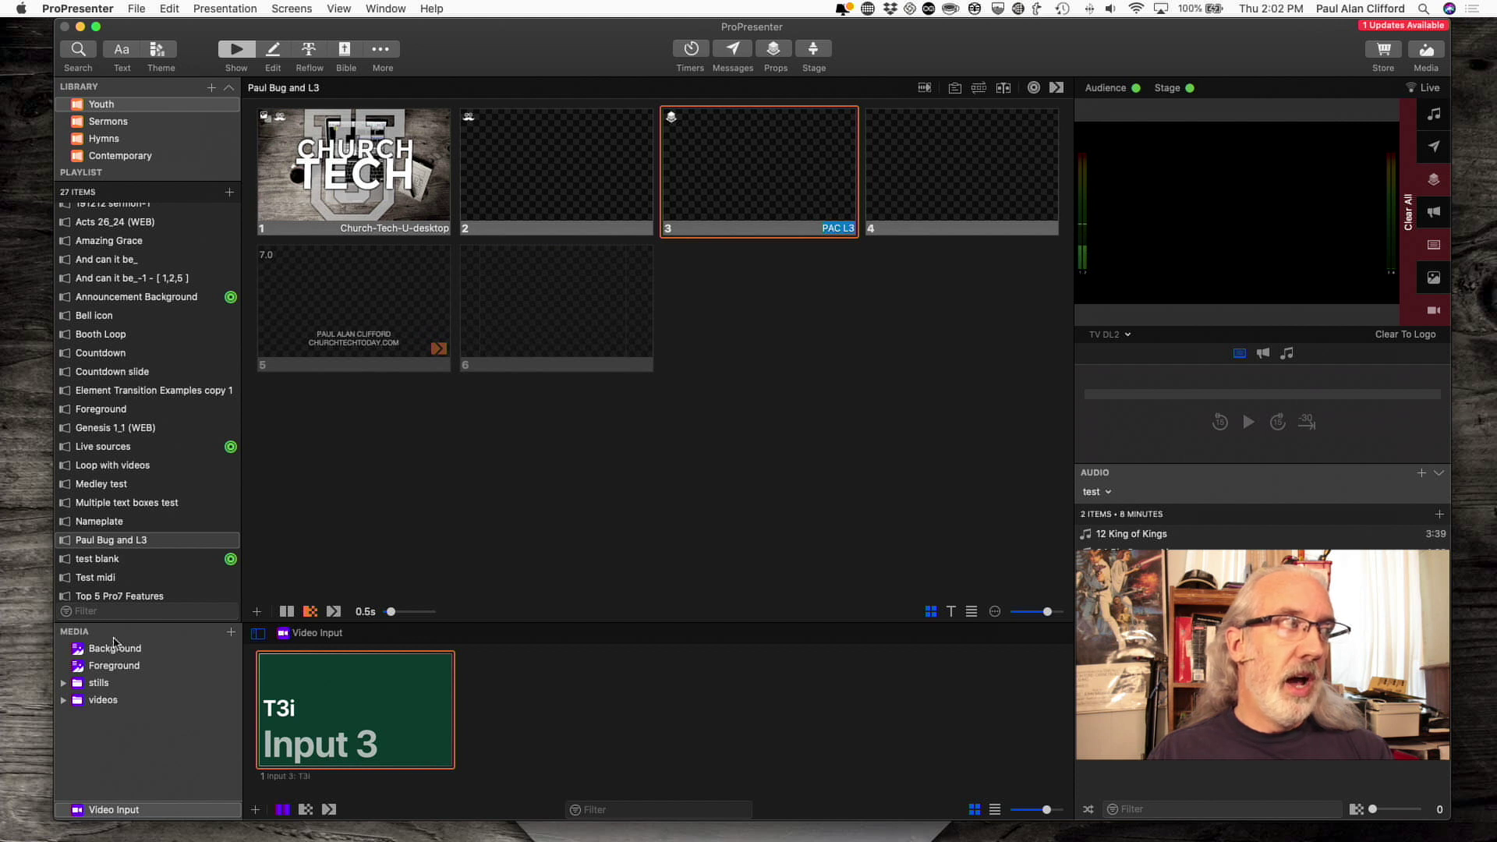
left_click(96, 650)
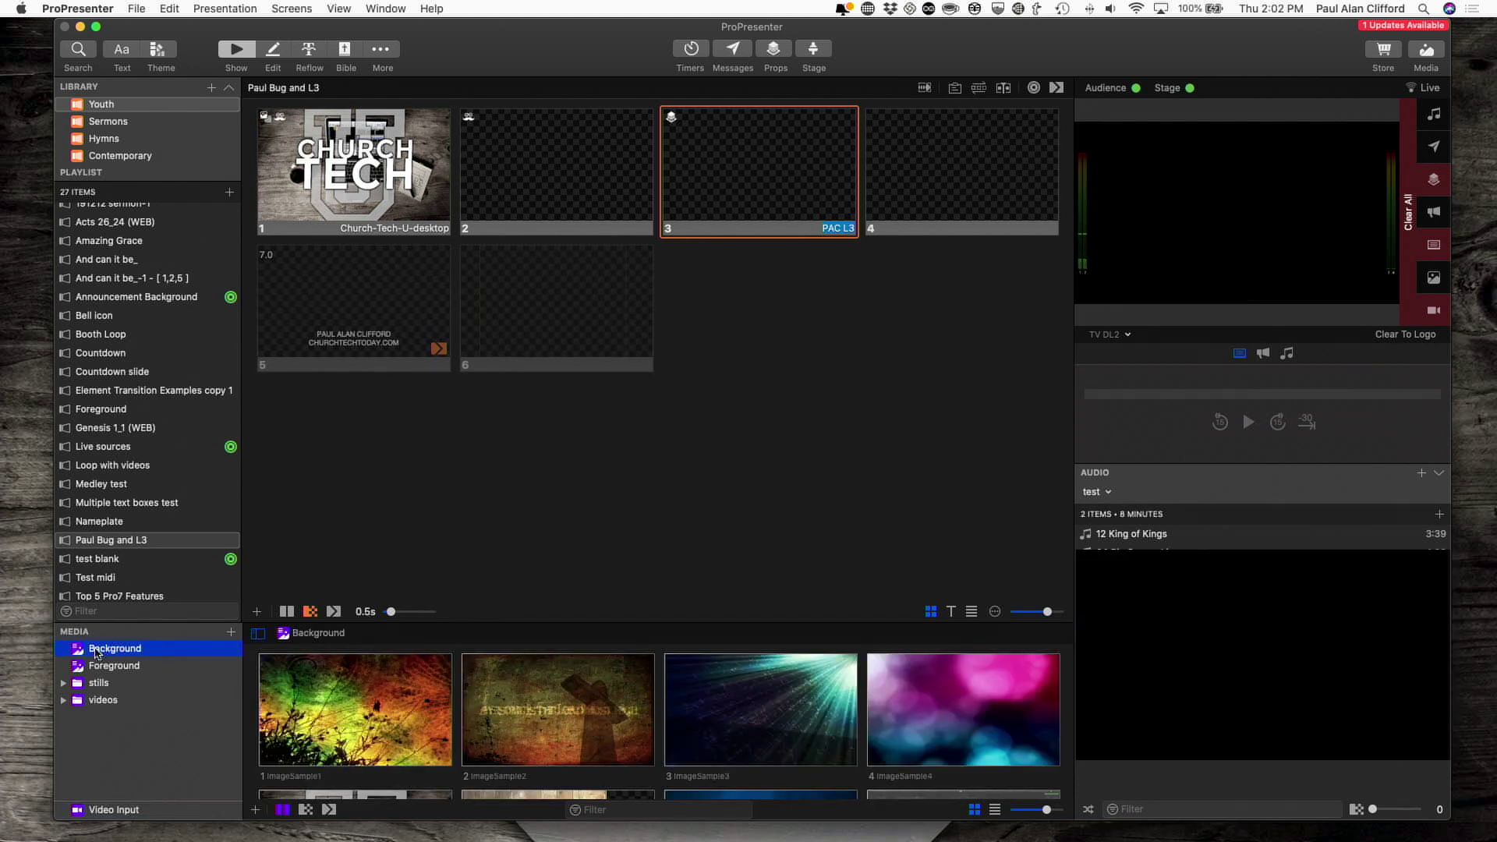
- Send ImageSample1 to output, preview the Alpha DL1&3 output, then show the Foreground media
left_click(339, 711)
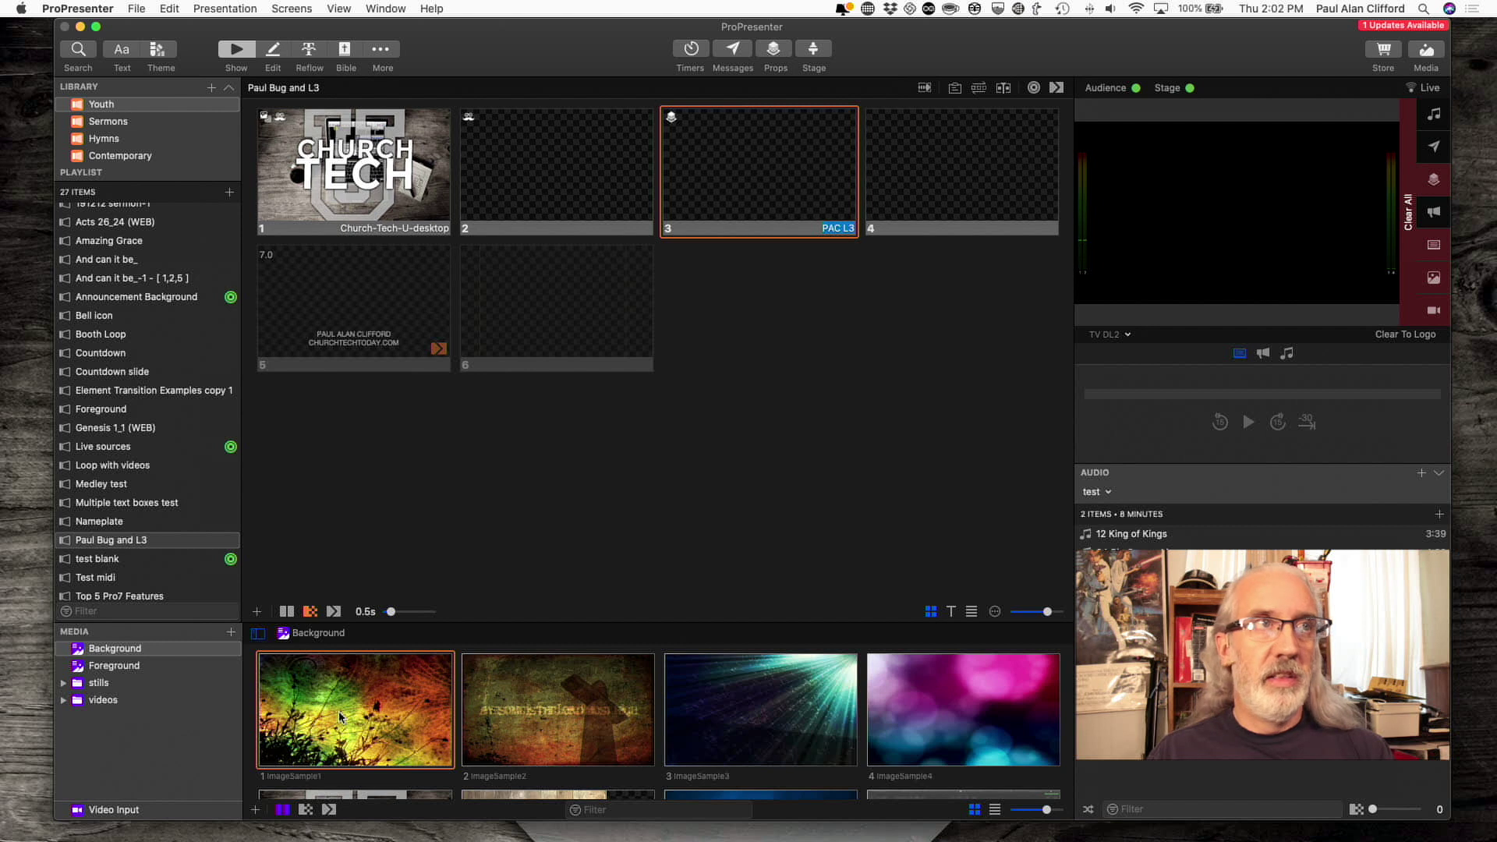
left_click(1130, 336)
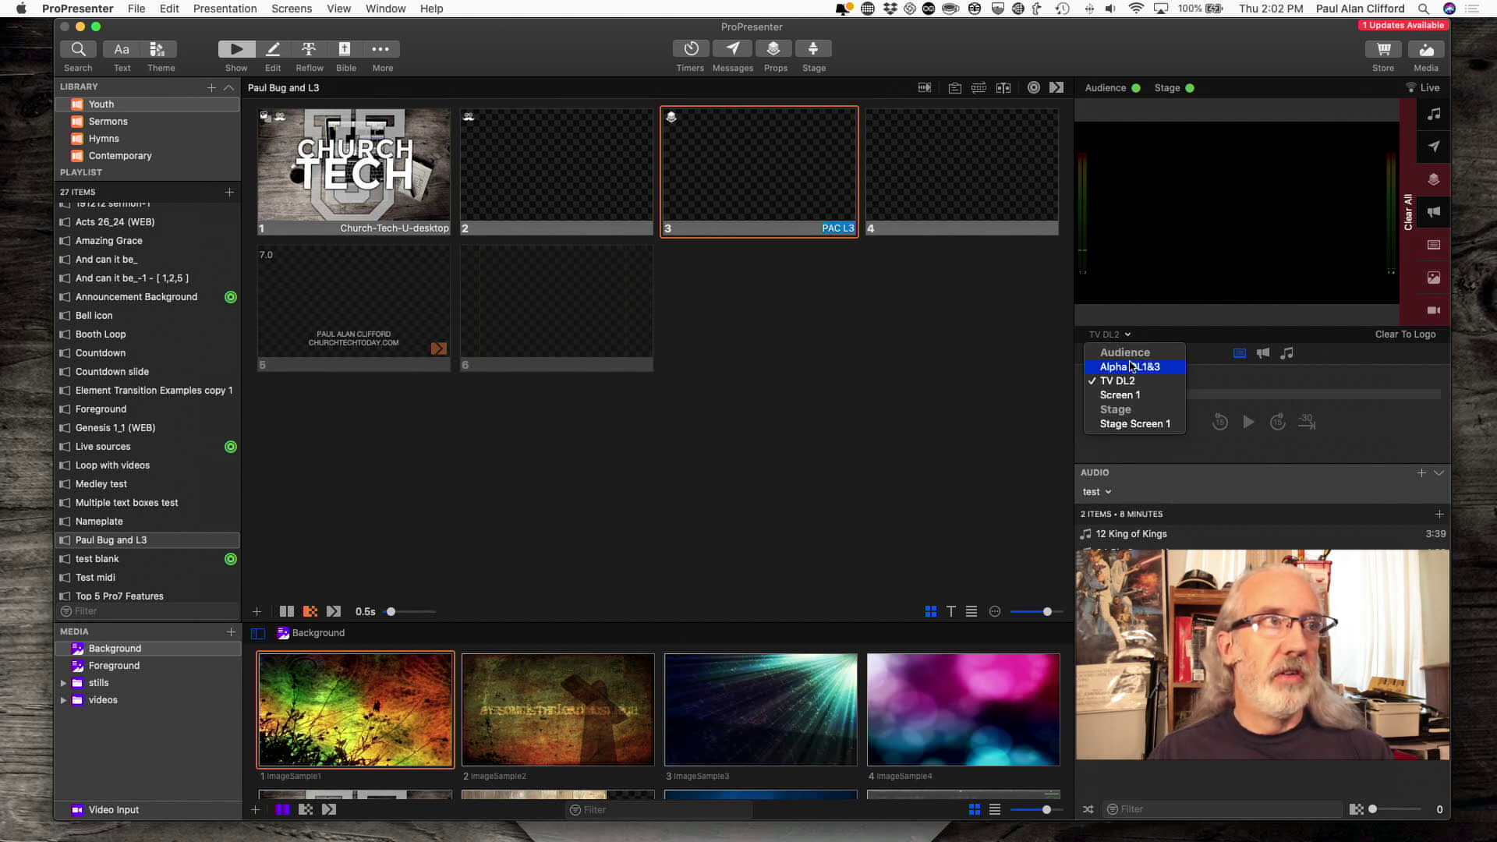
left_click(1131, 366)
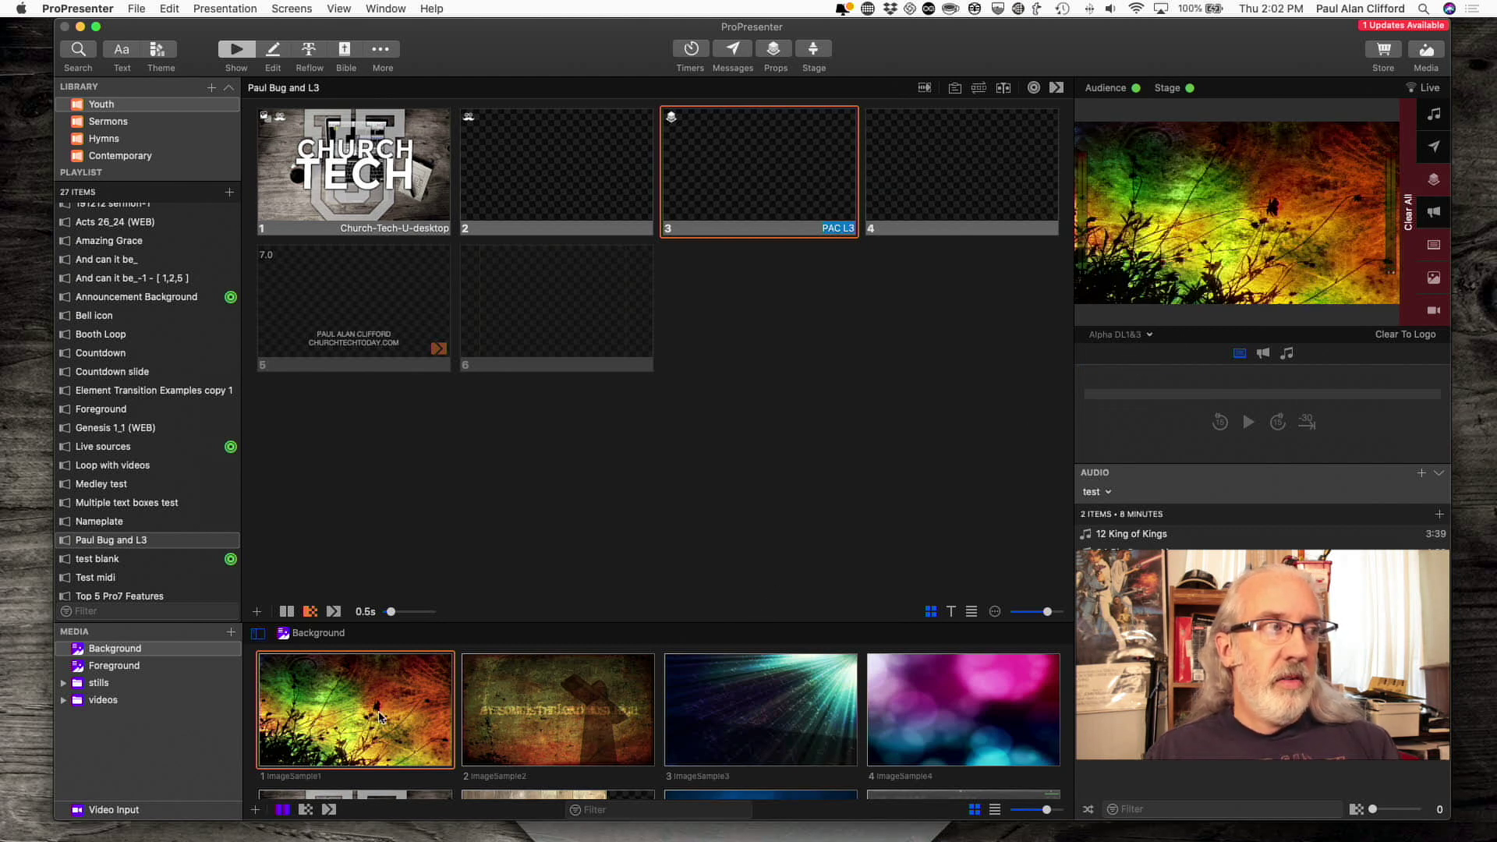
left_click(588, 715)
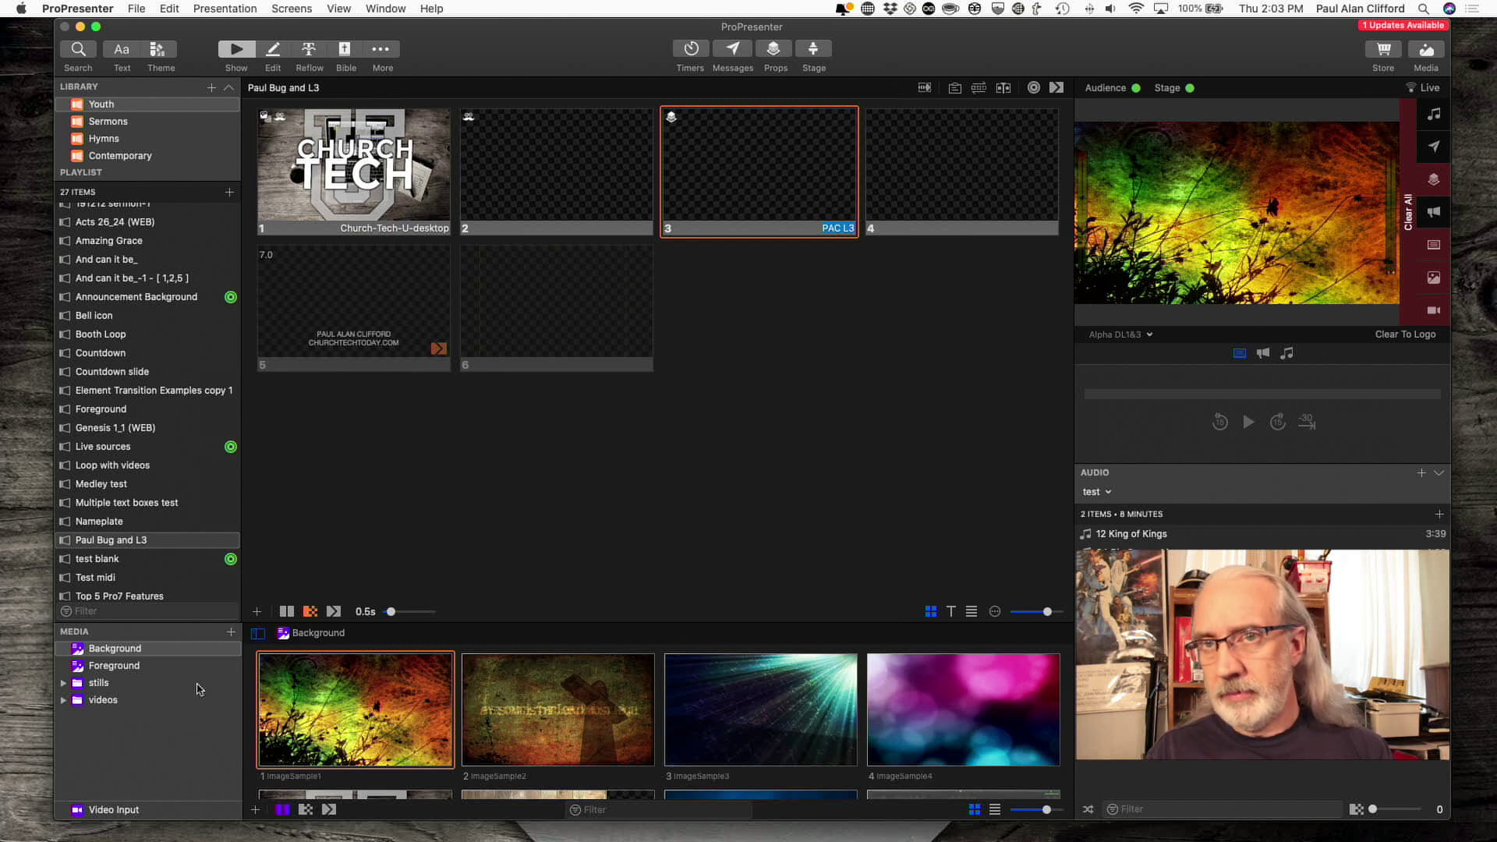
left_click(125, 667)
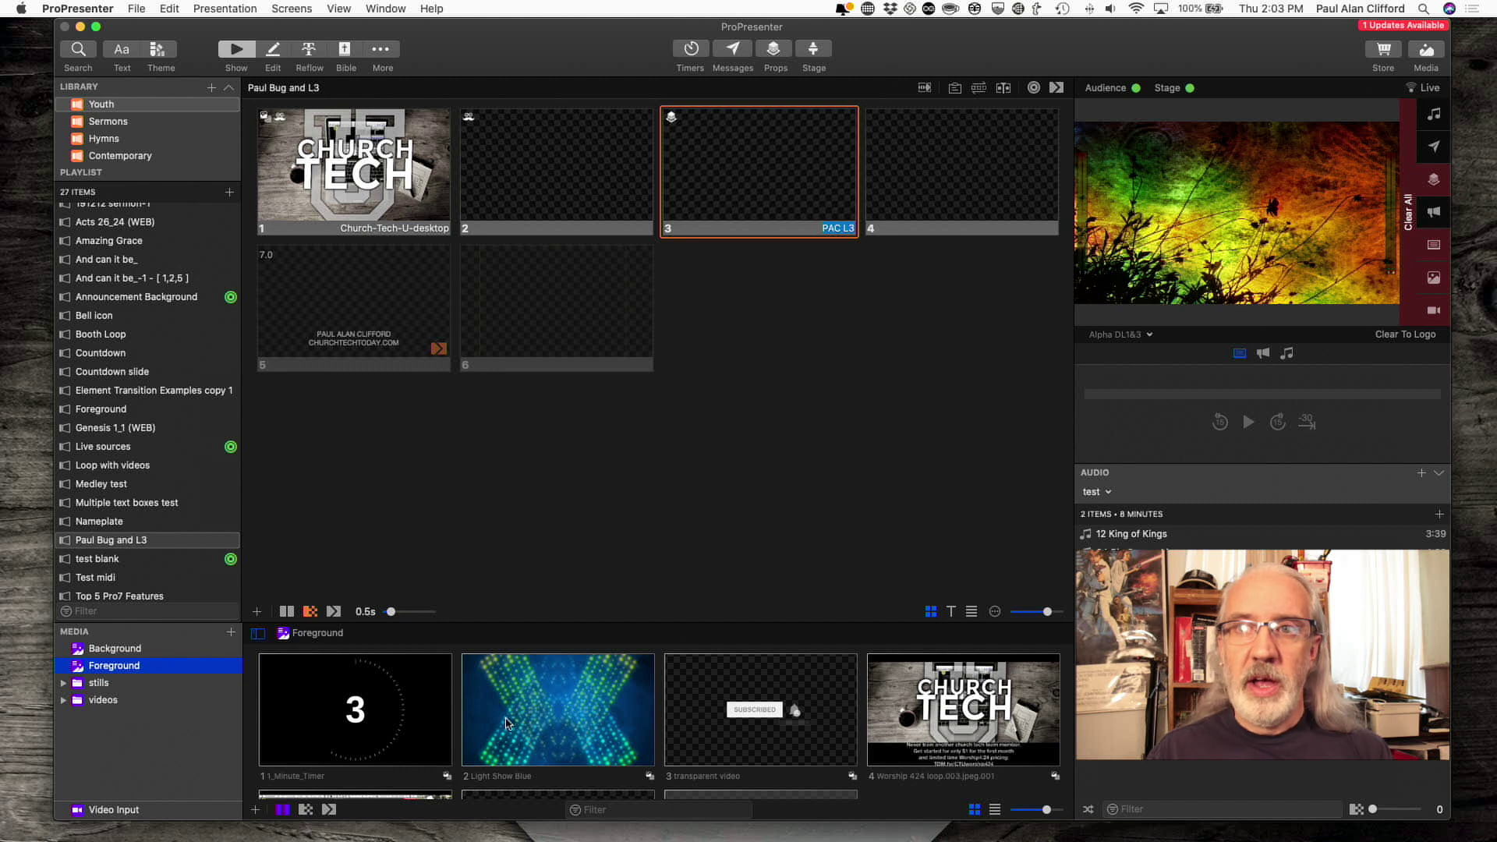
- Play Light Show Blue, replace it with the Worship 424 loop.003 image, then return to Foreground
left_click(540, 721)
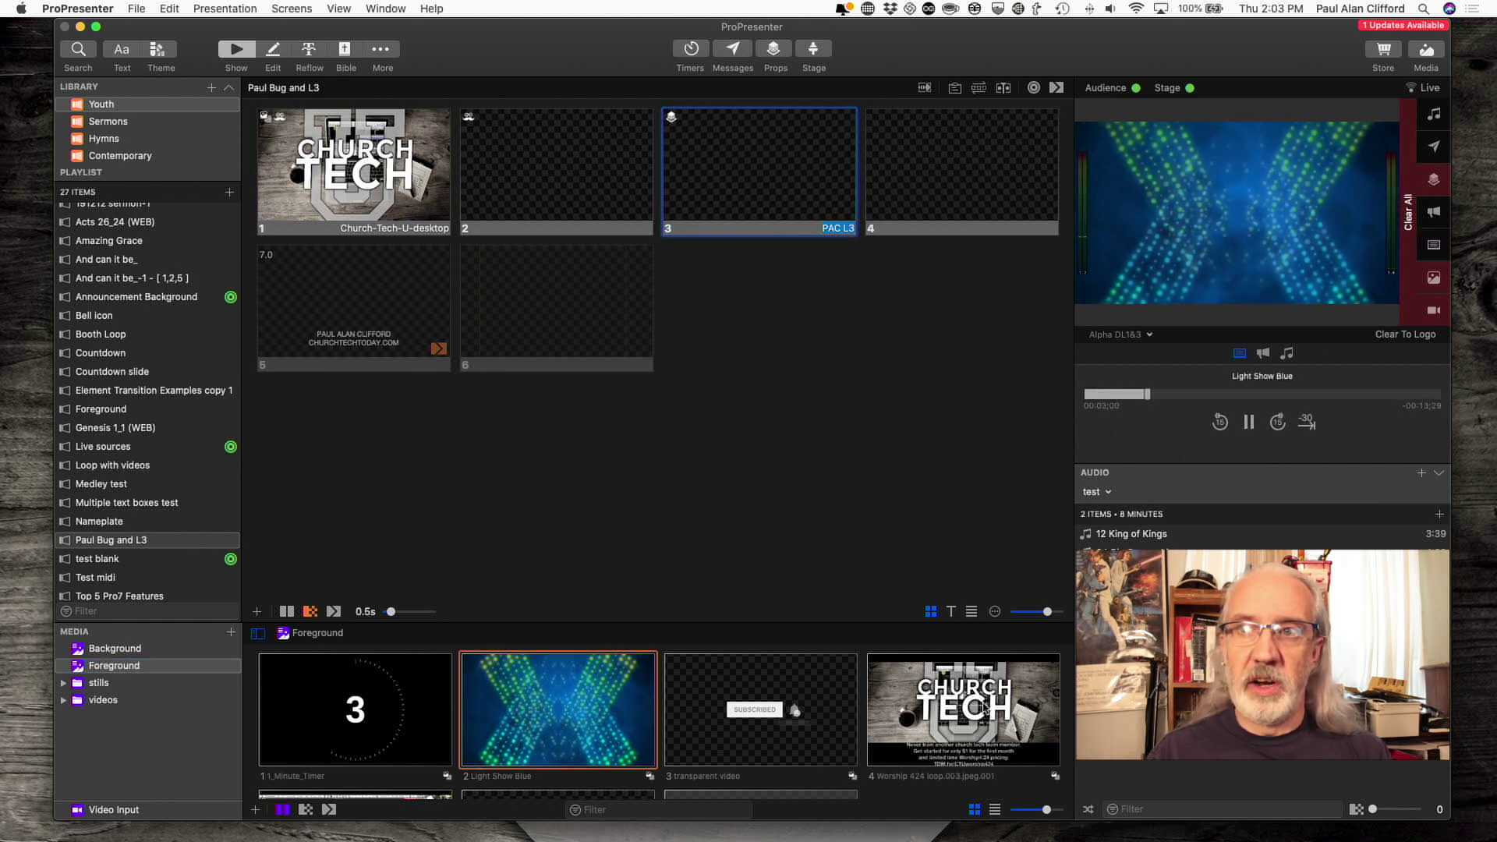
left_click(985, 708)
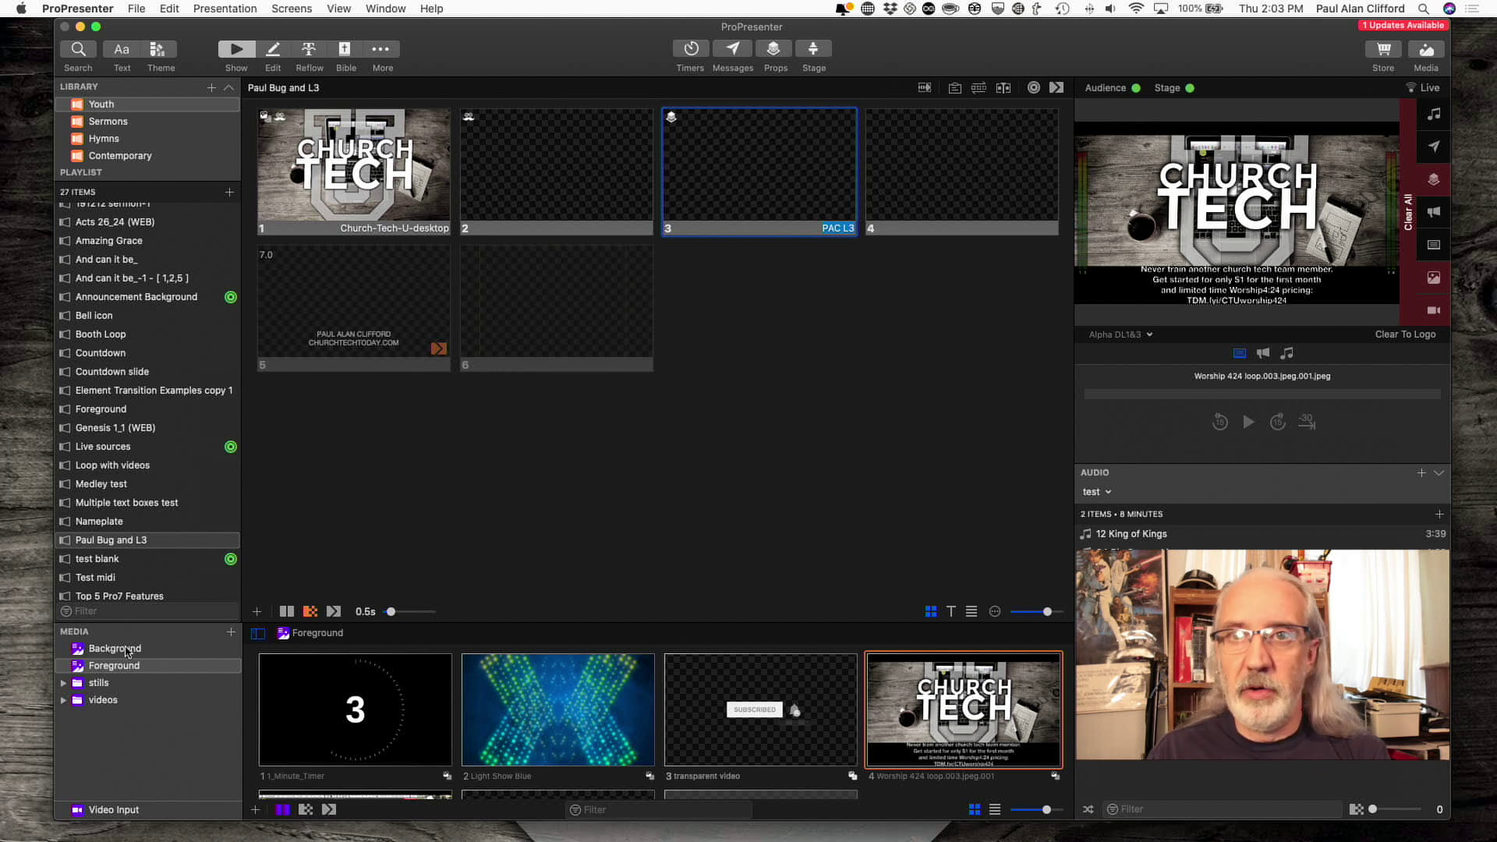
left_click(129, 654)
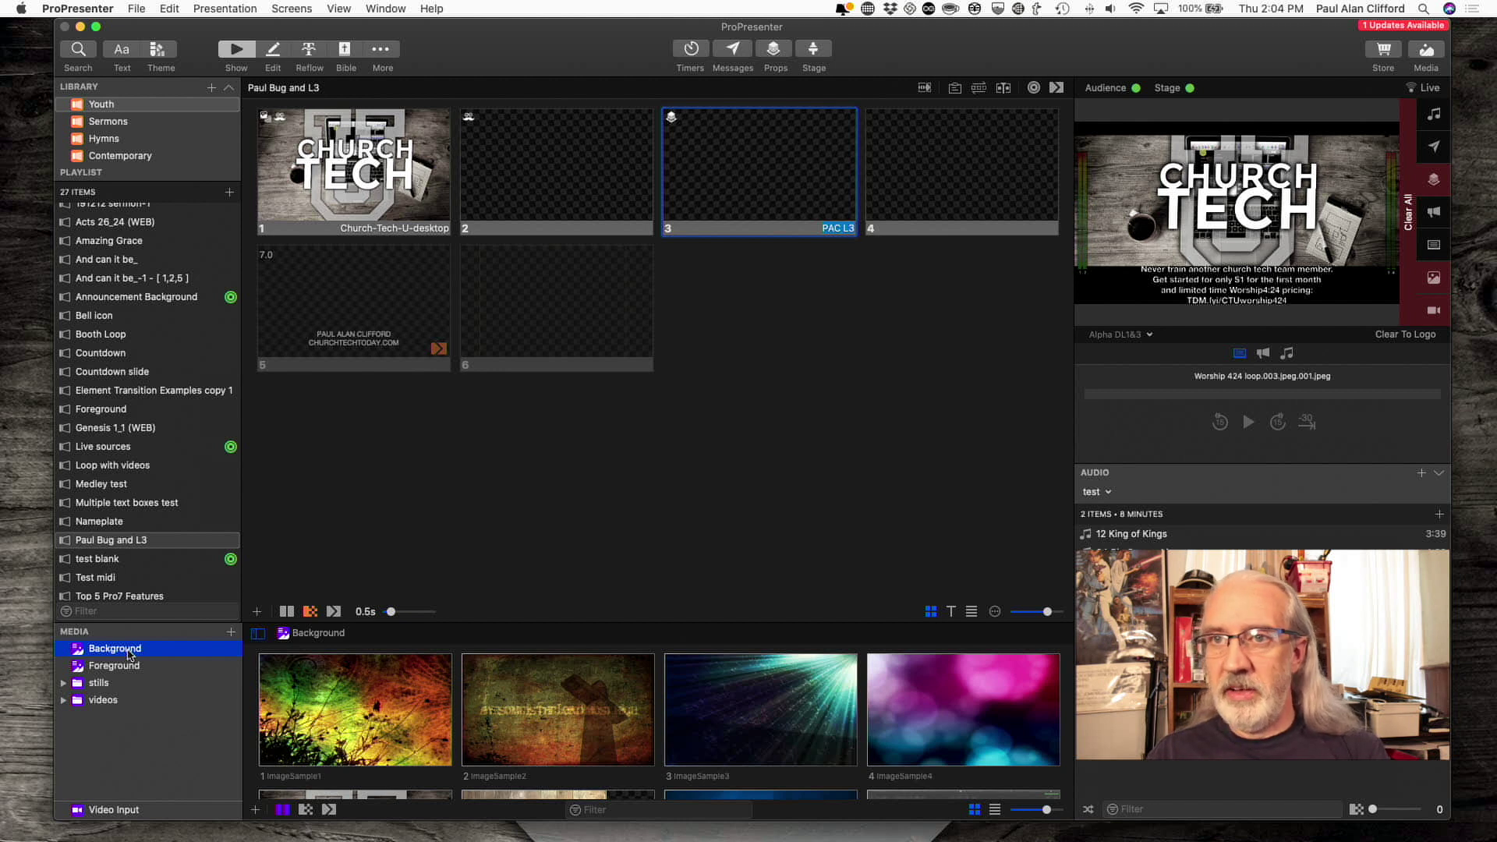
left_click(128, 668)
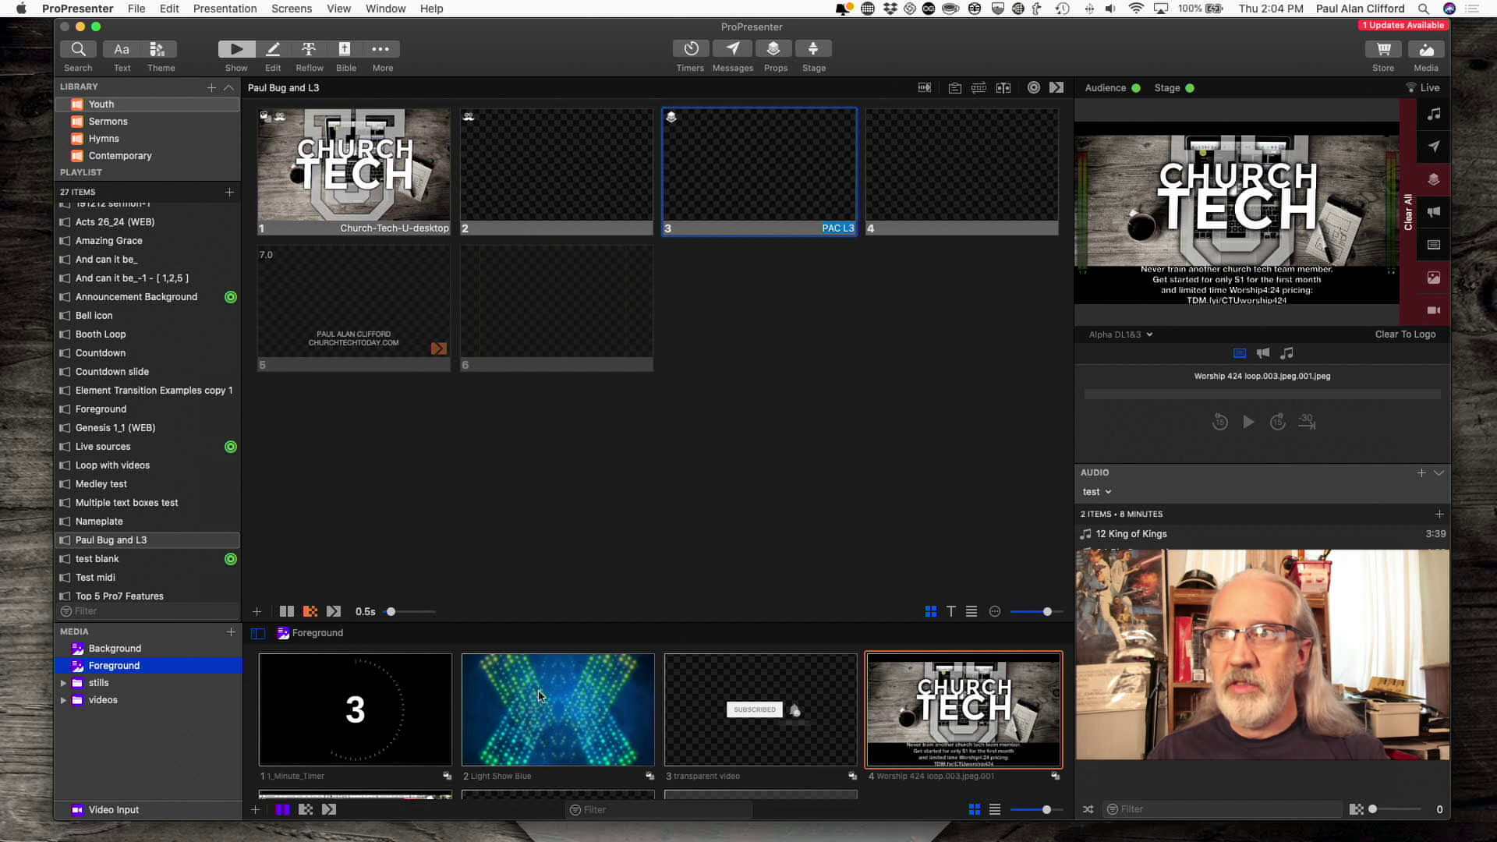
- Set media cues to a 0.6s Cross Hatch transition and test it with Light Show Blue and Worship 424
left_click(328, 811)
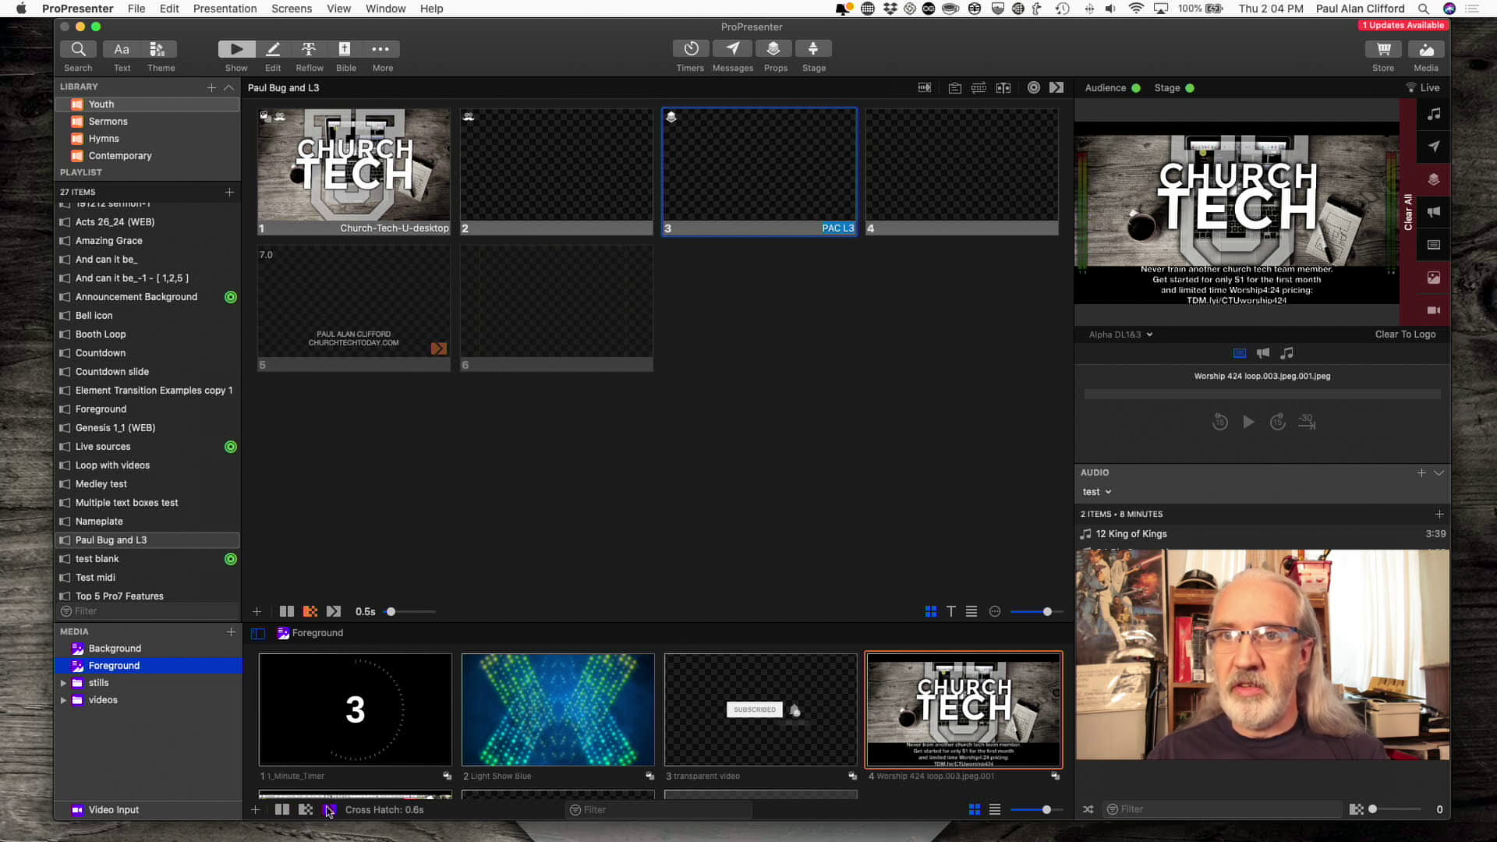
left_click(566, 712)
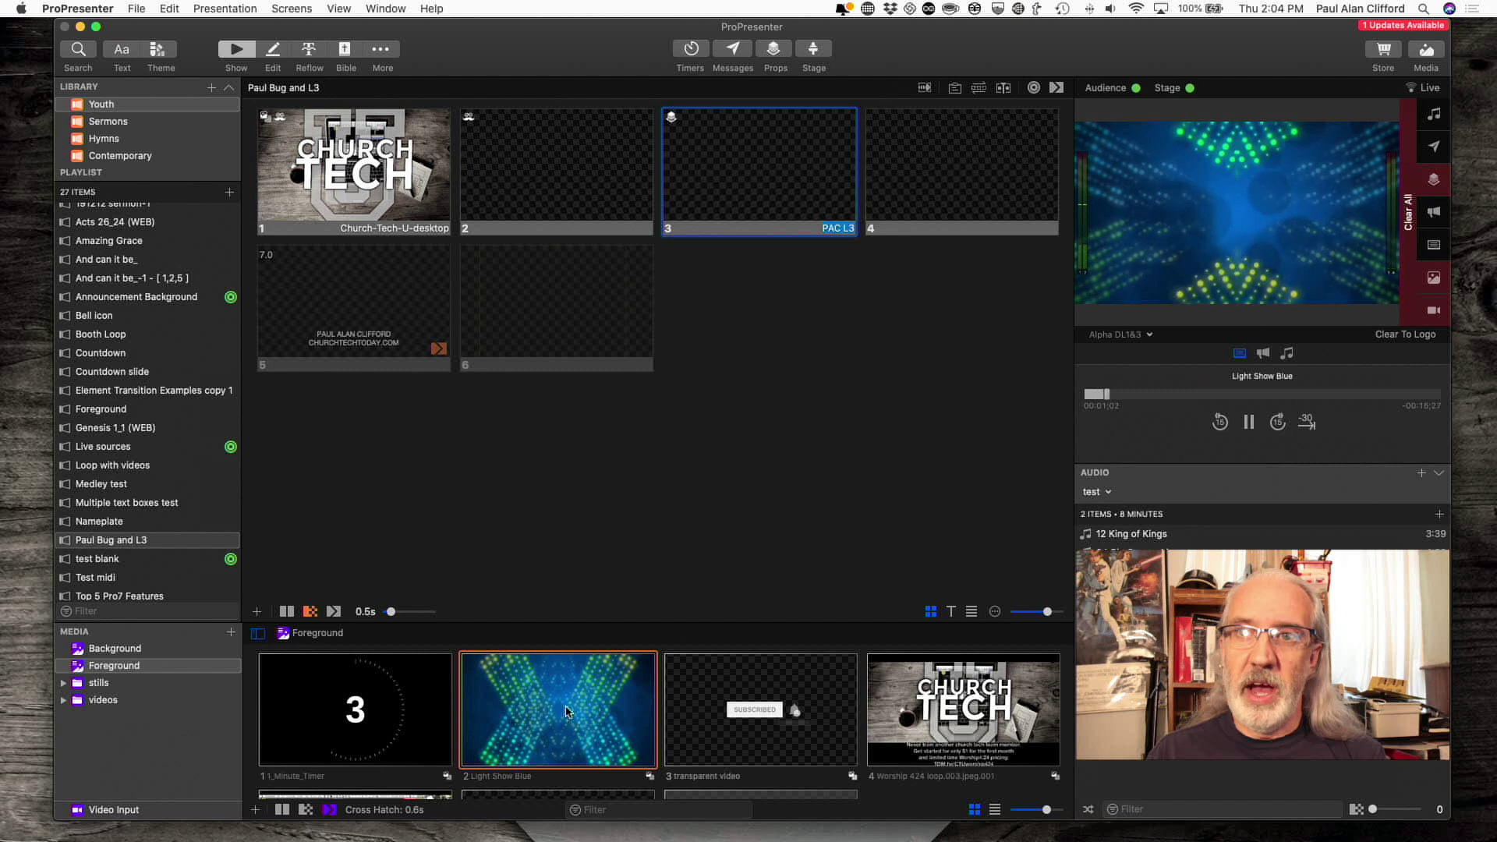
left_click(973, 708)
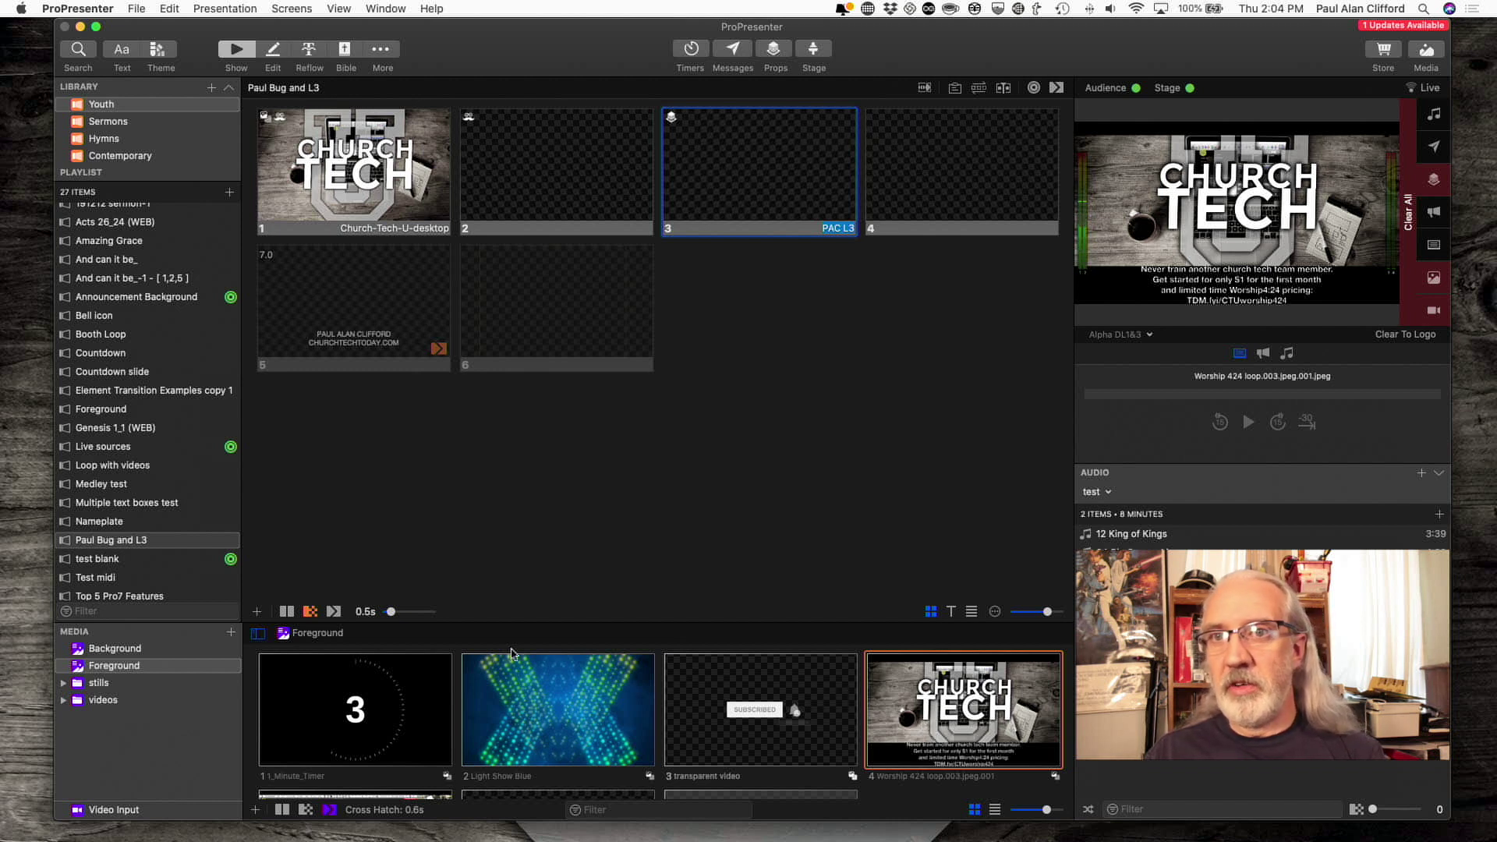
- Send ImageSample1 then ImageSample2 live as backgrounds, view Video Input, and open Amazing Grace
left_click(125, 655)
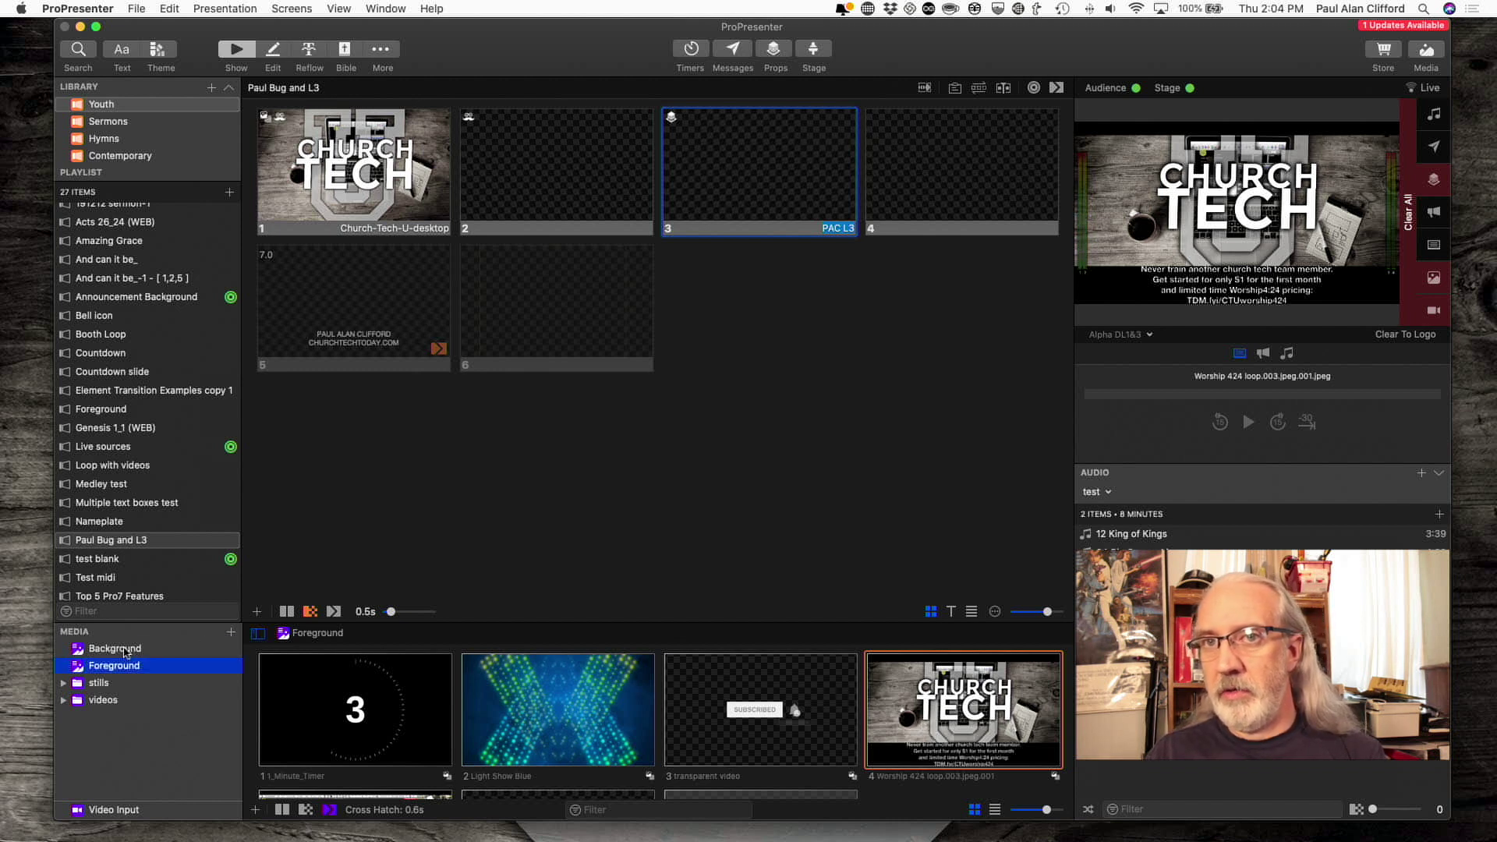
left_click(125, 650)
left_click(370, 706)
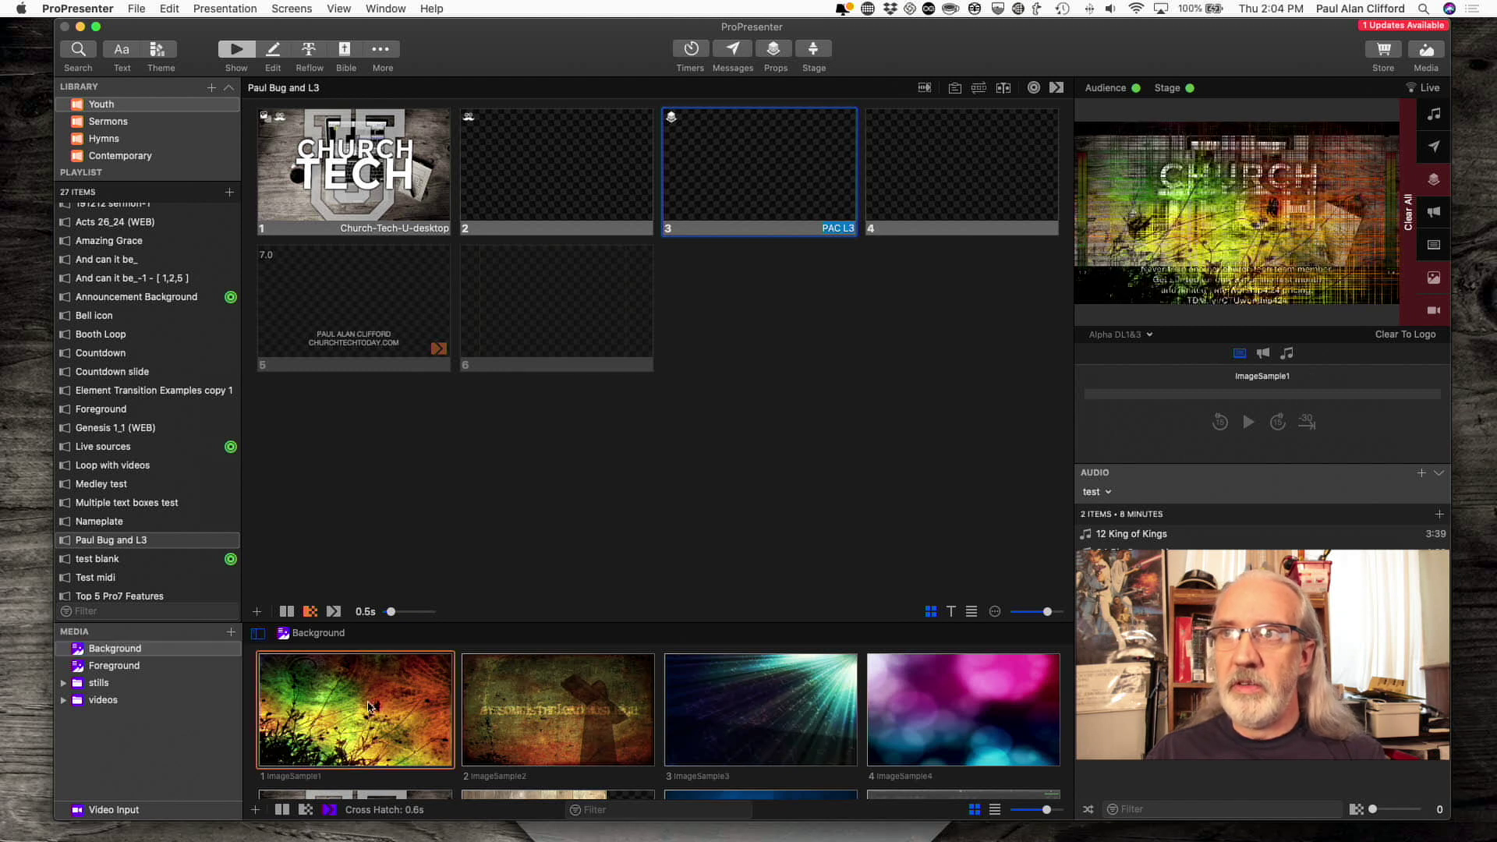
left_click(511, 719)
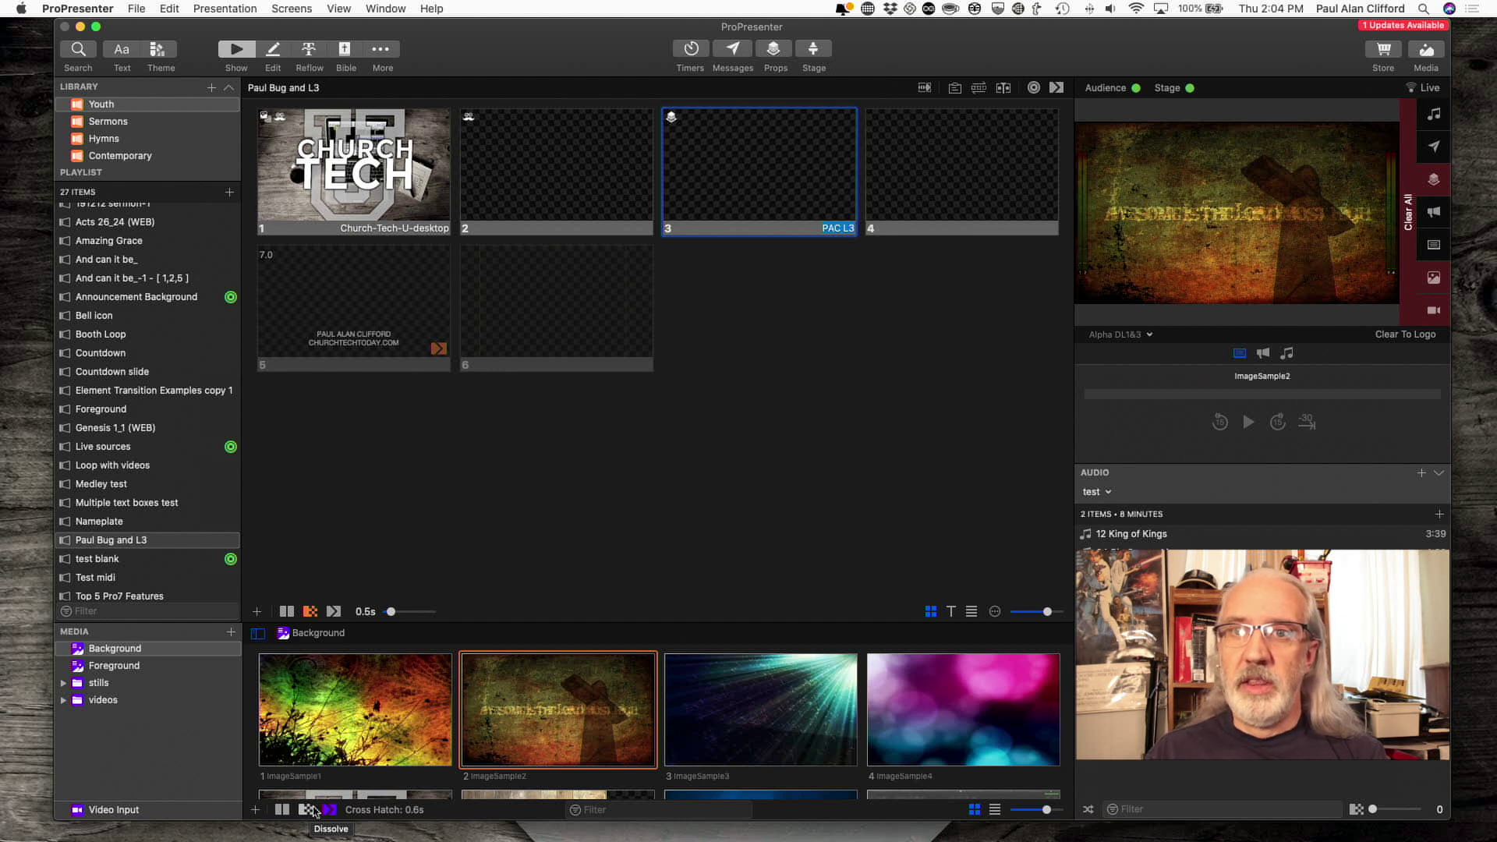
left_click(136, 810)
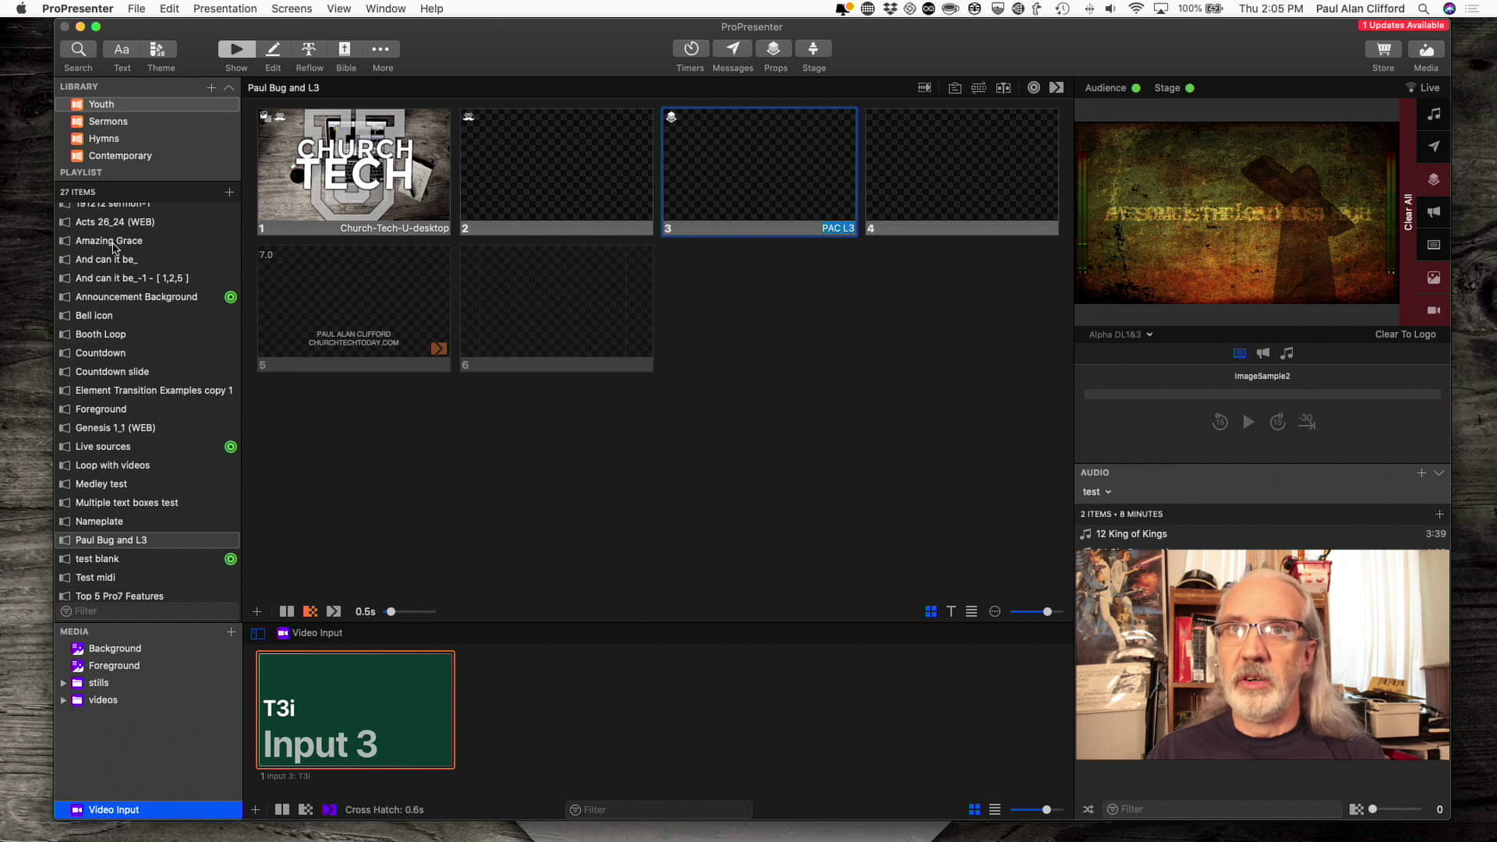
left_click(119, 241)
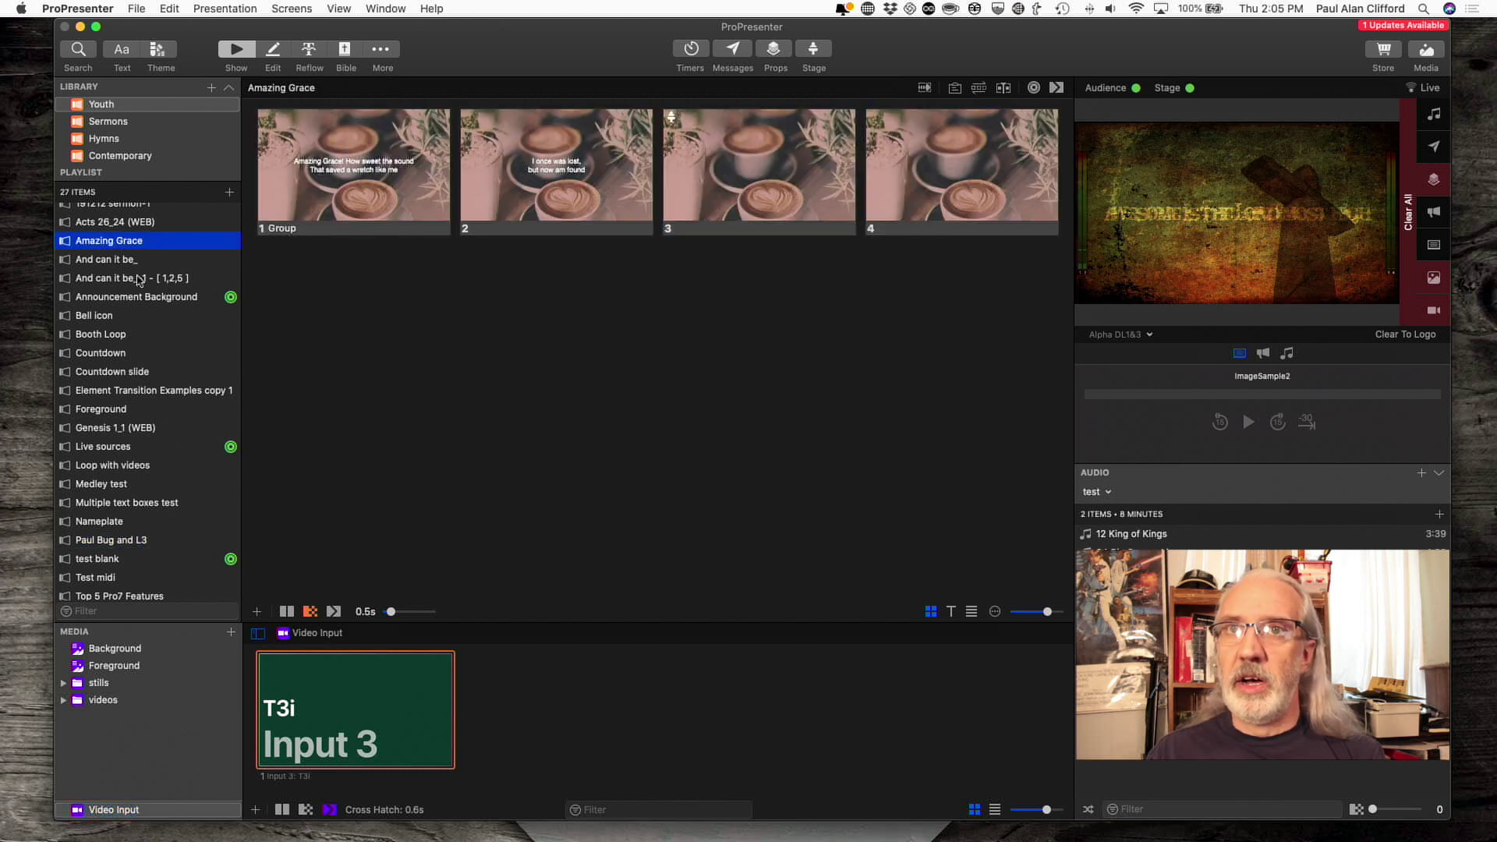
- Open And can it be_ and set its slide transition to Reveal at 0.6 seconds
left_click(124, 259)
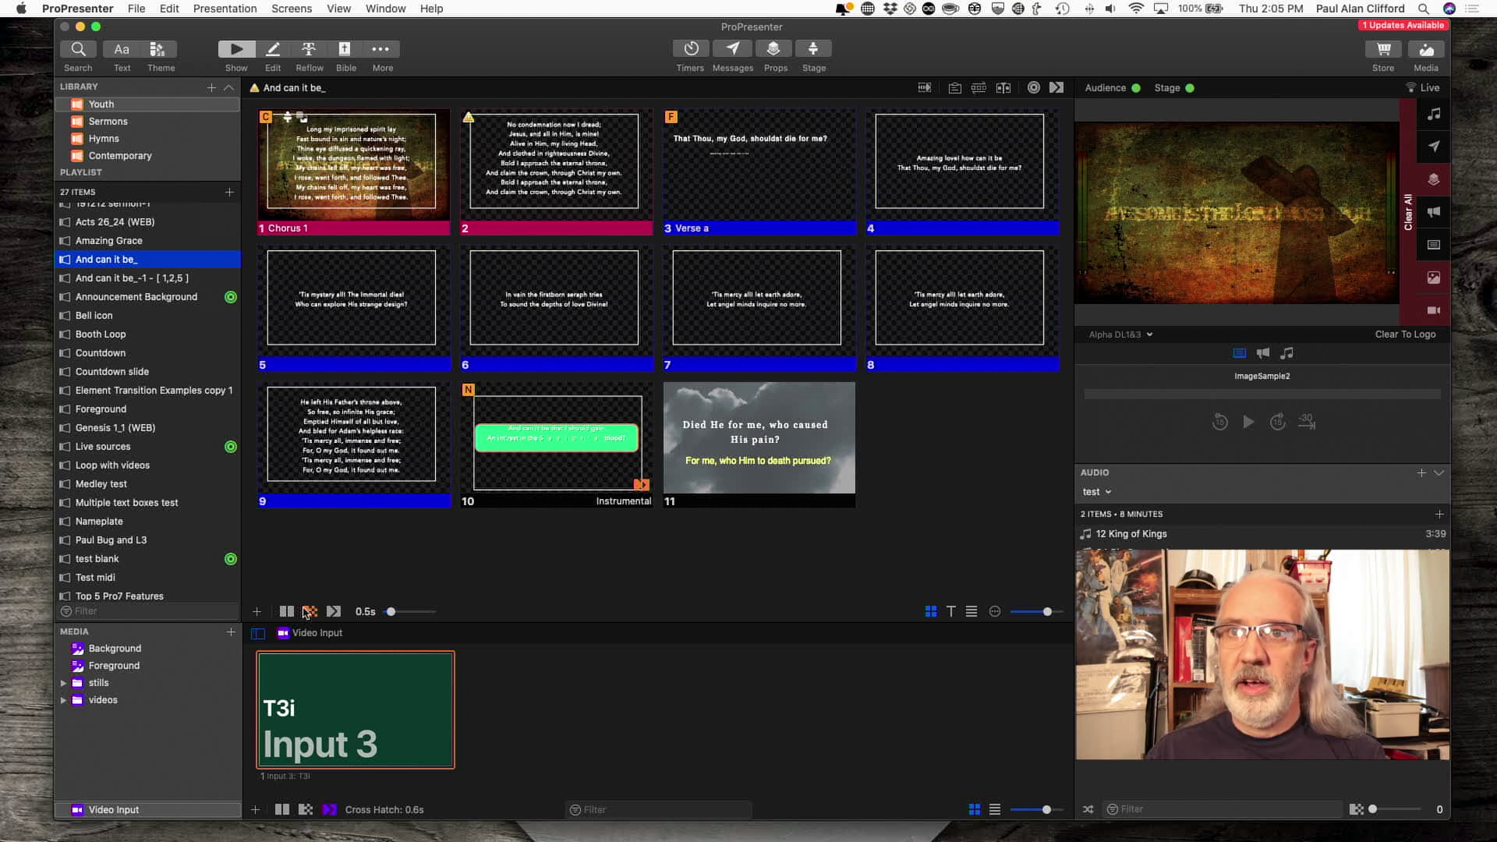
left_click(333, 612)
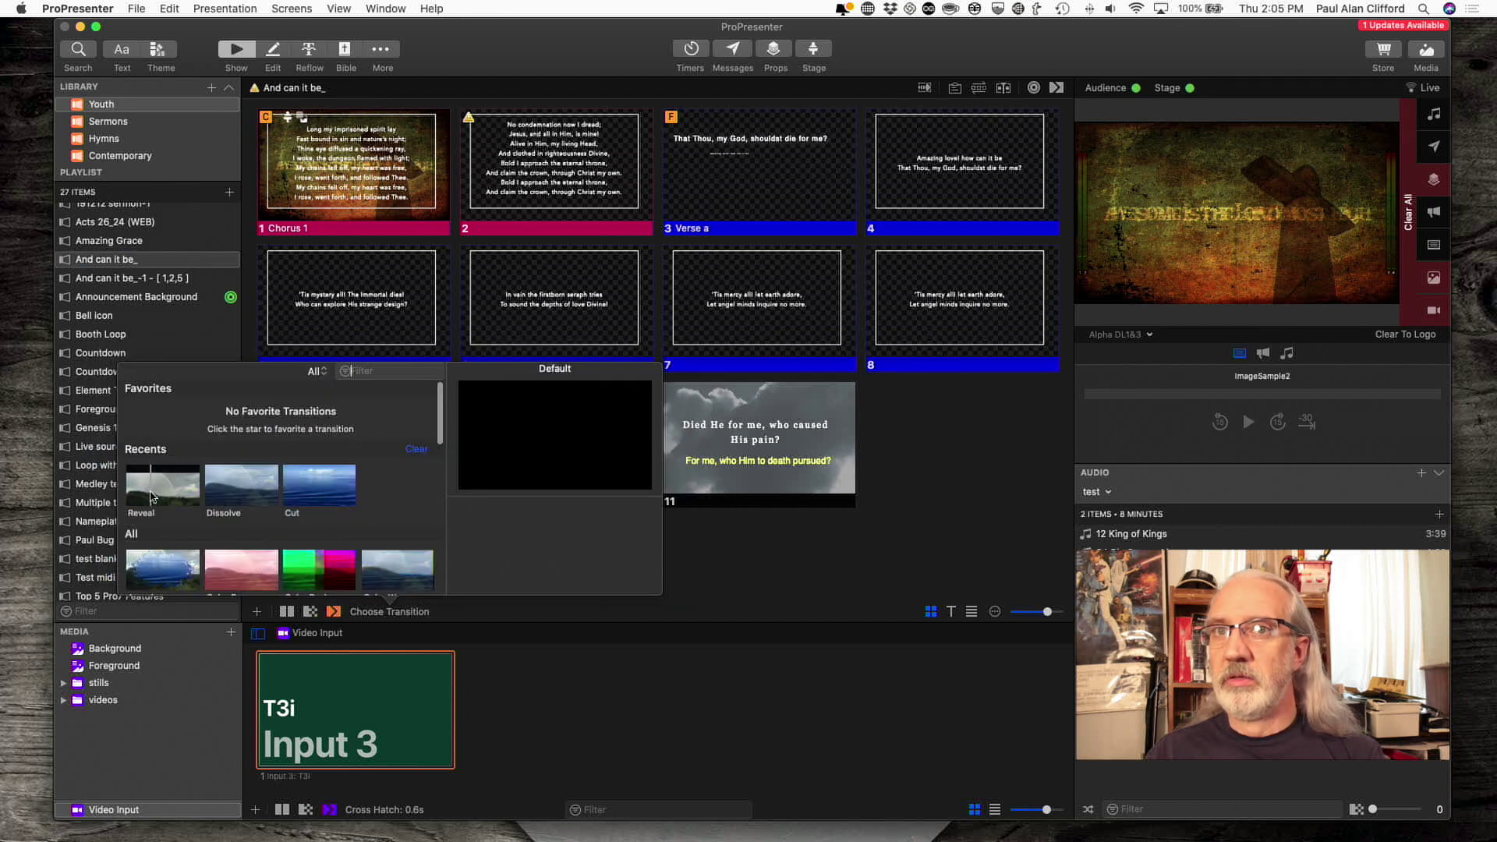
left_click(149, 494)
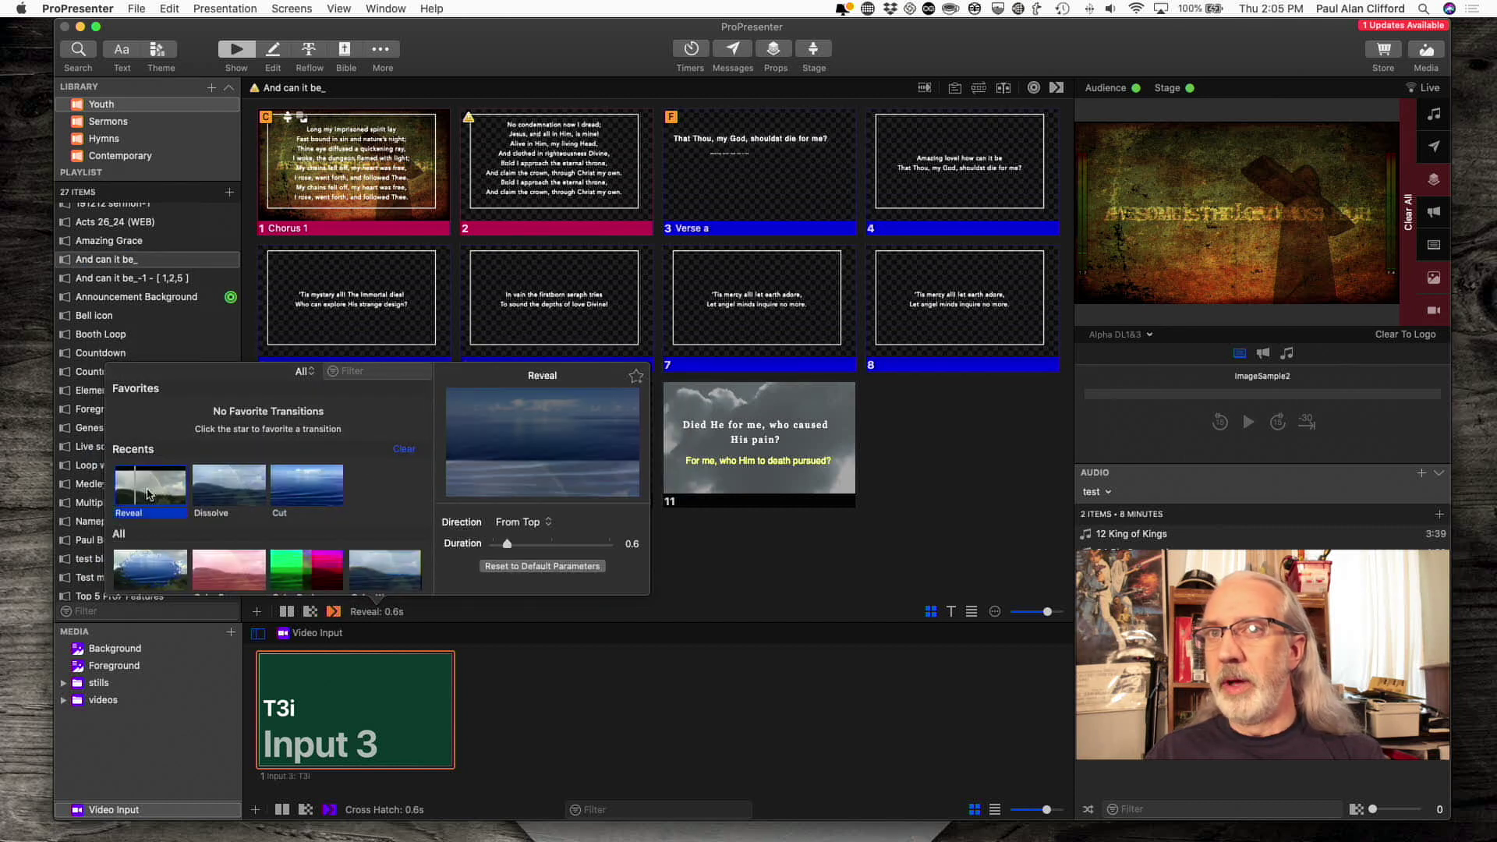
left_click(859, 604)
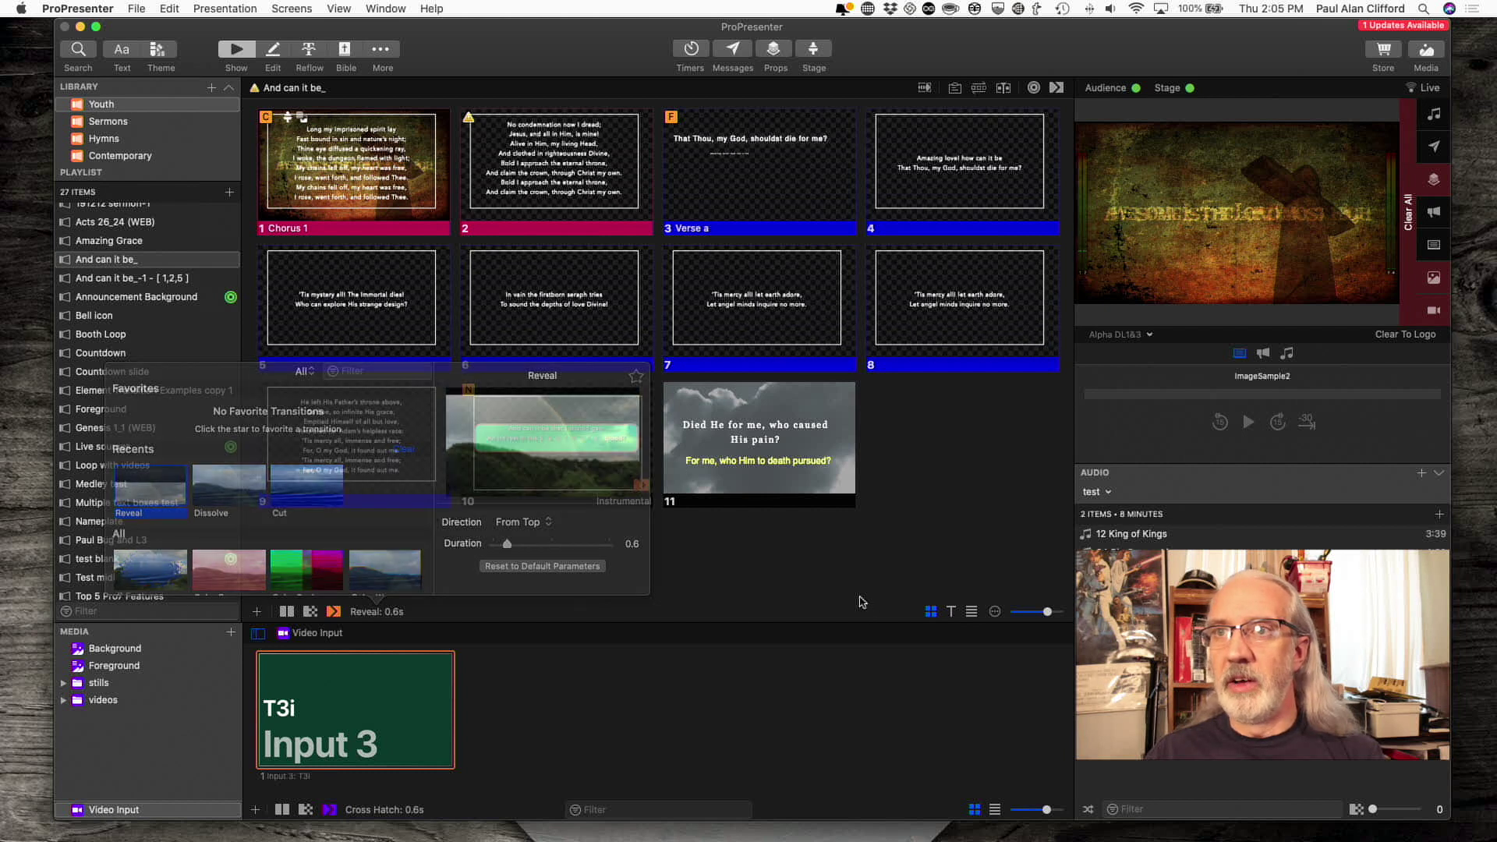
- Show slides 5, 6 and 7 with the Reveal transition, clear the lyrics, and hide the media bin
left_click(308, 303)
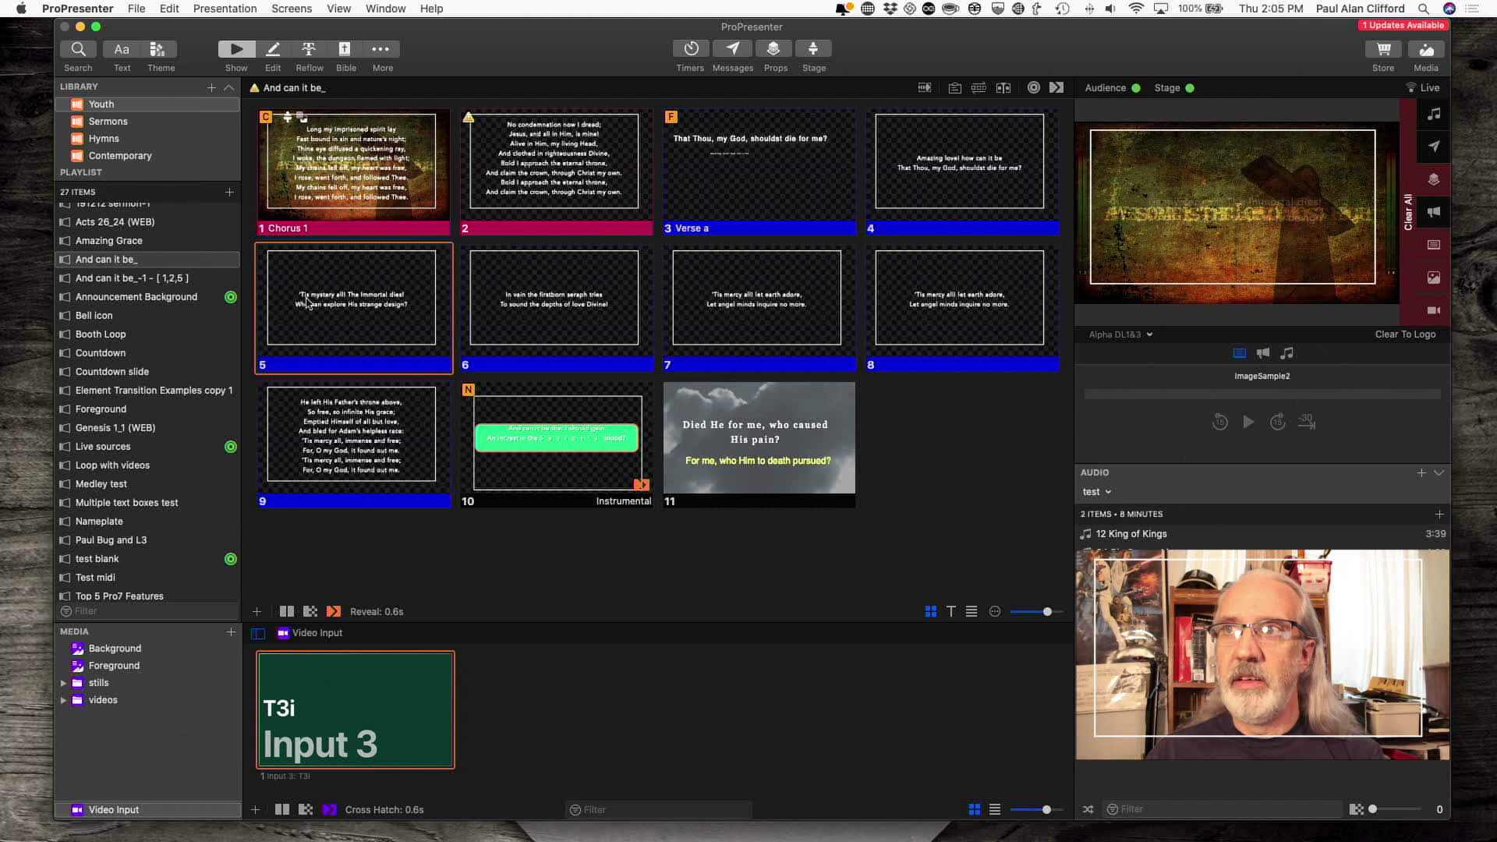
left_click(588, 314)
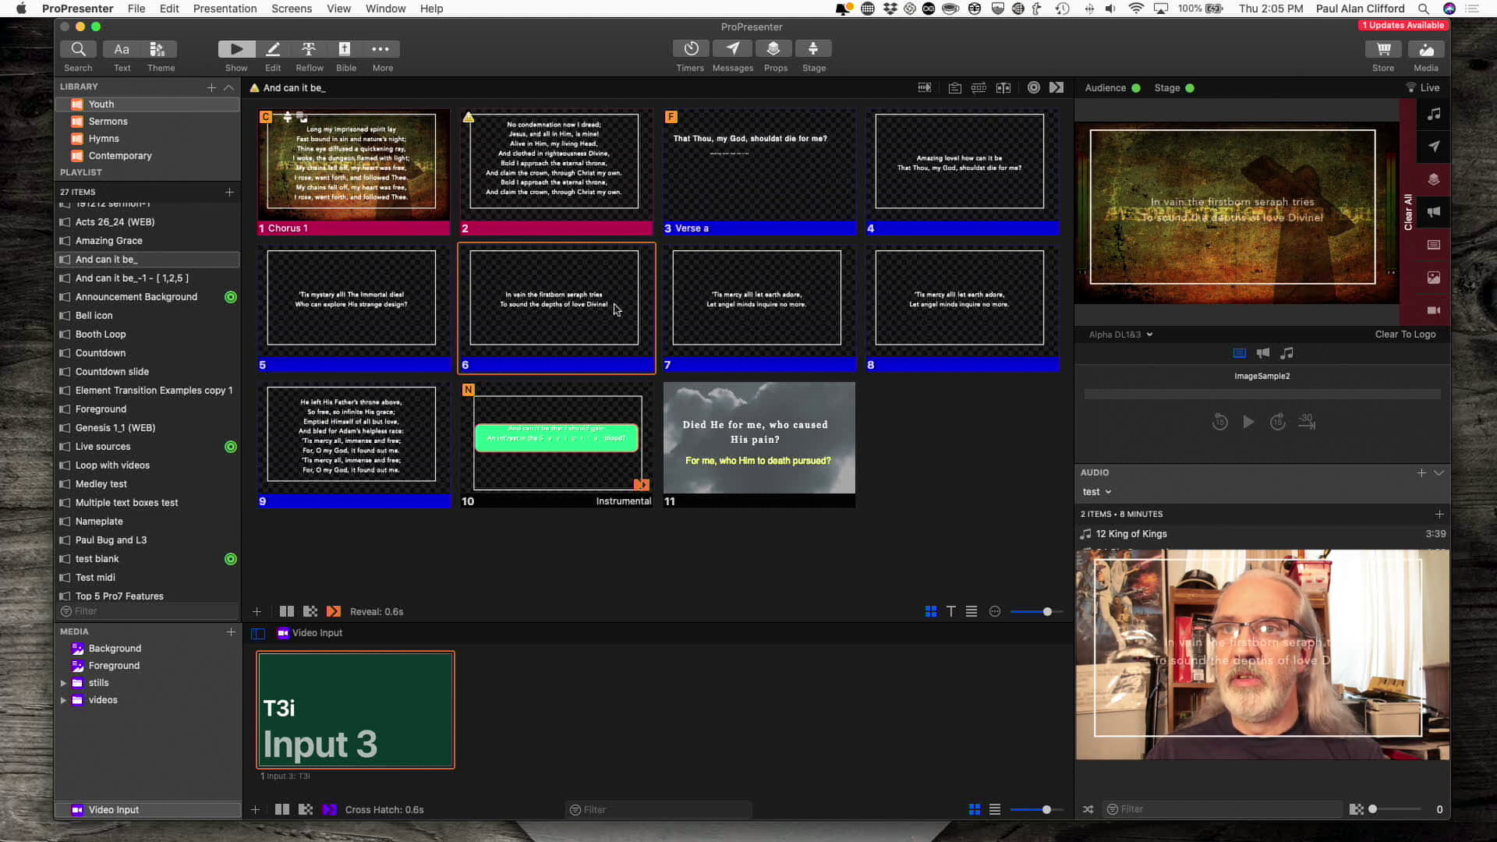
left_click(706, 315)
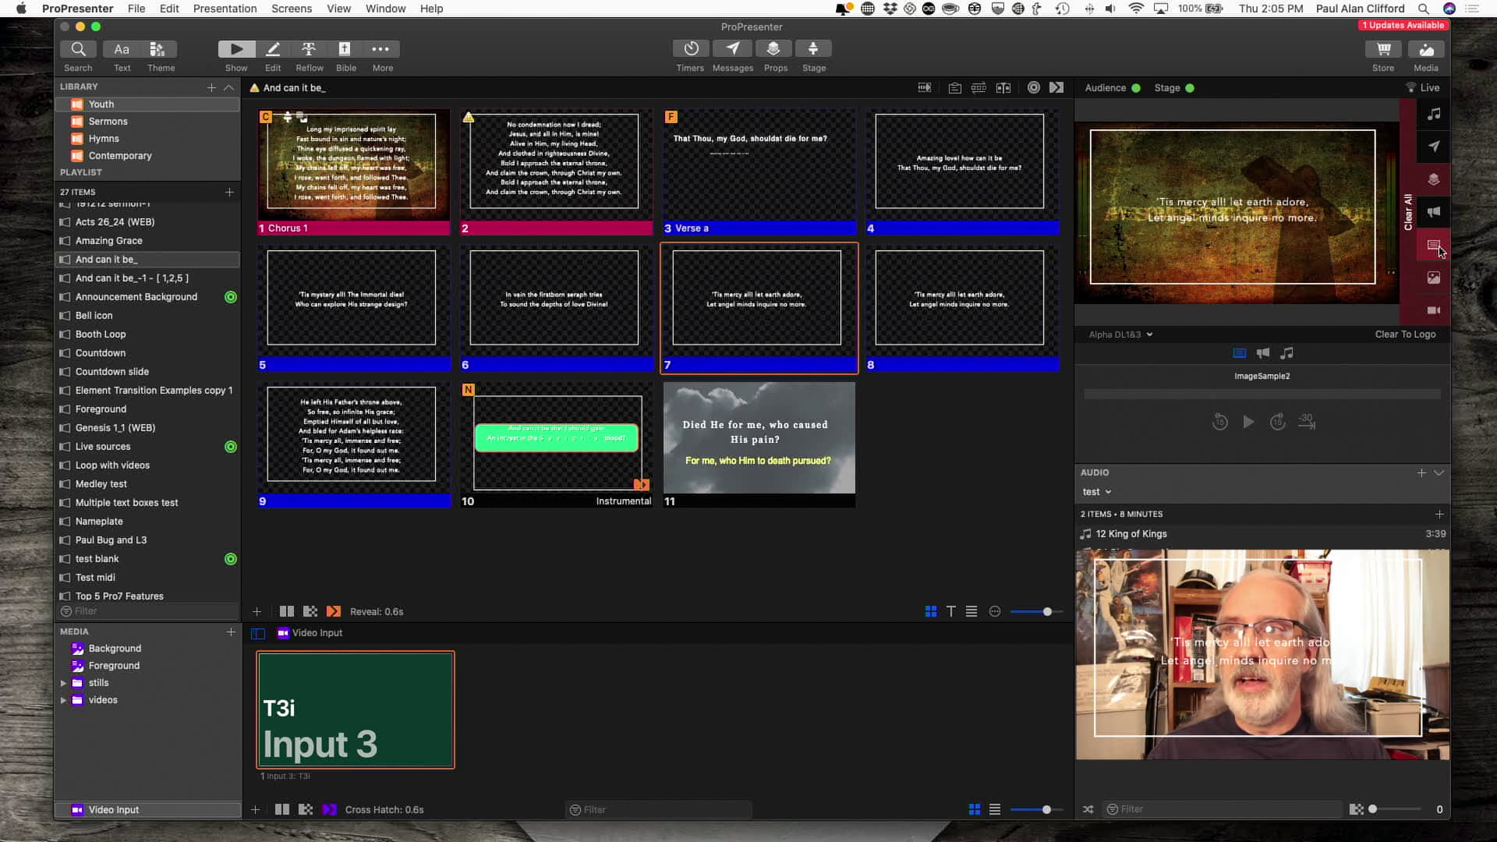
left_click(1437, 248)
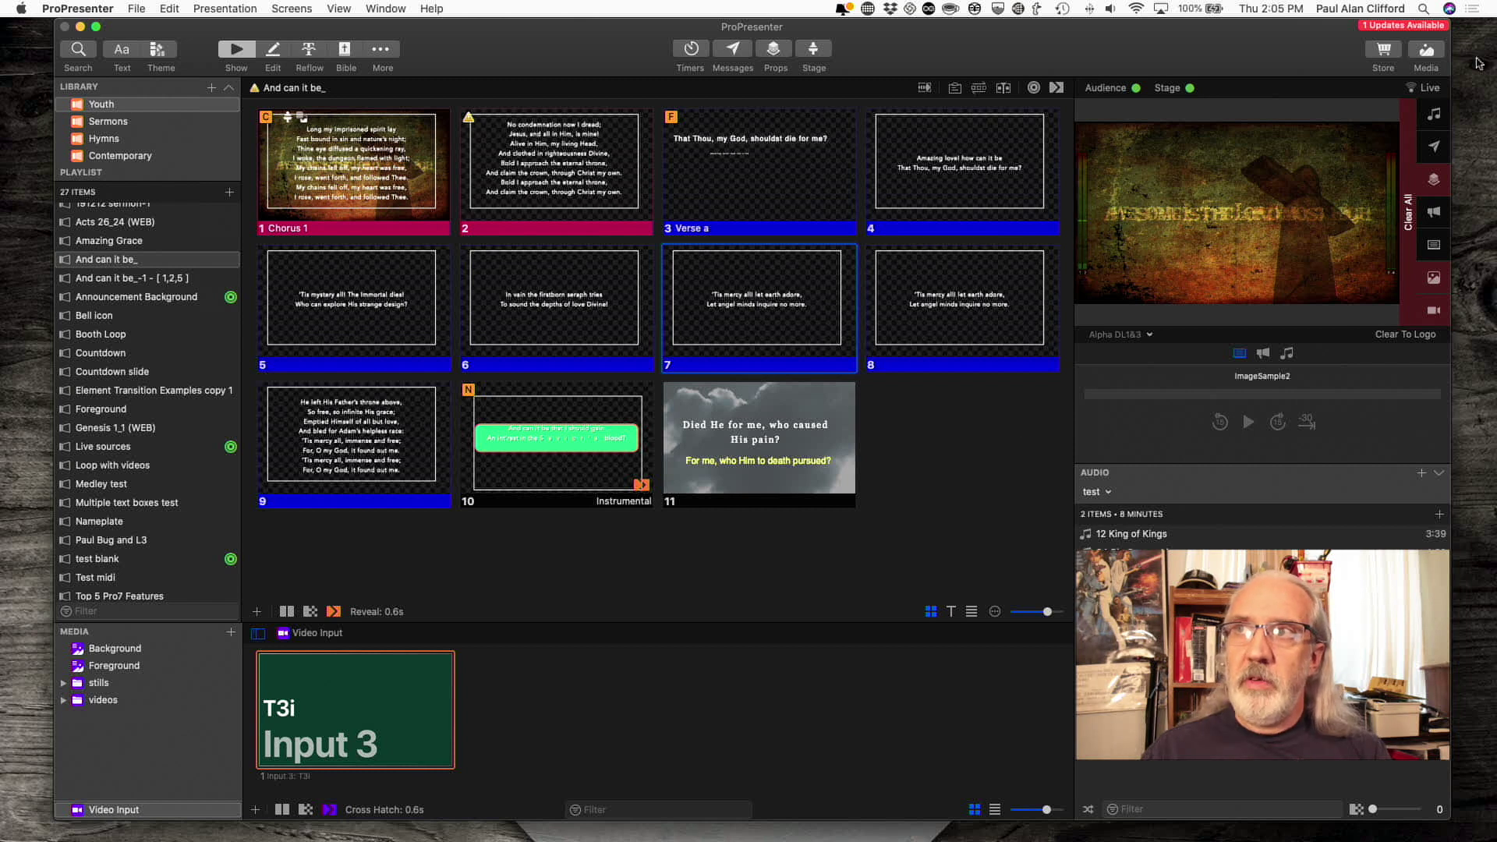
left_click(1429, 53)
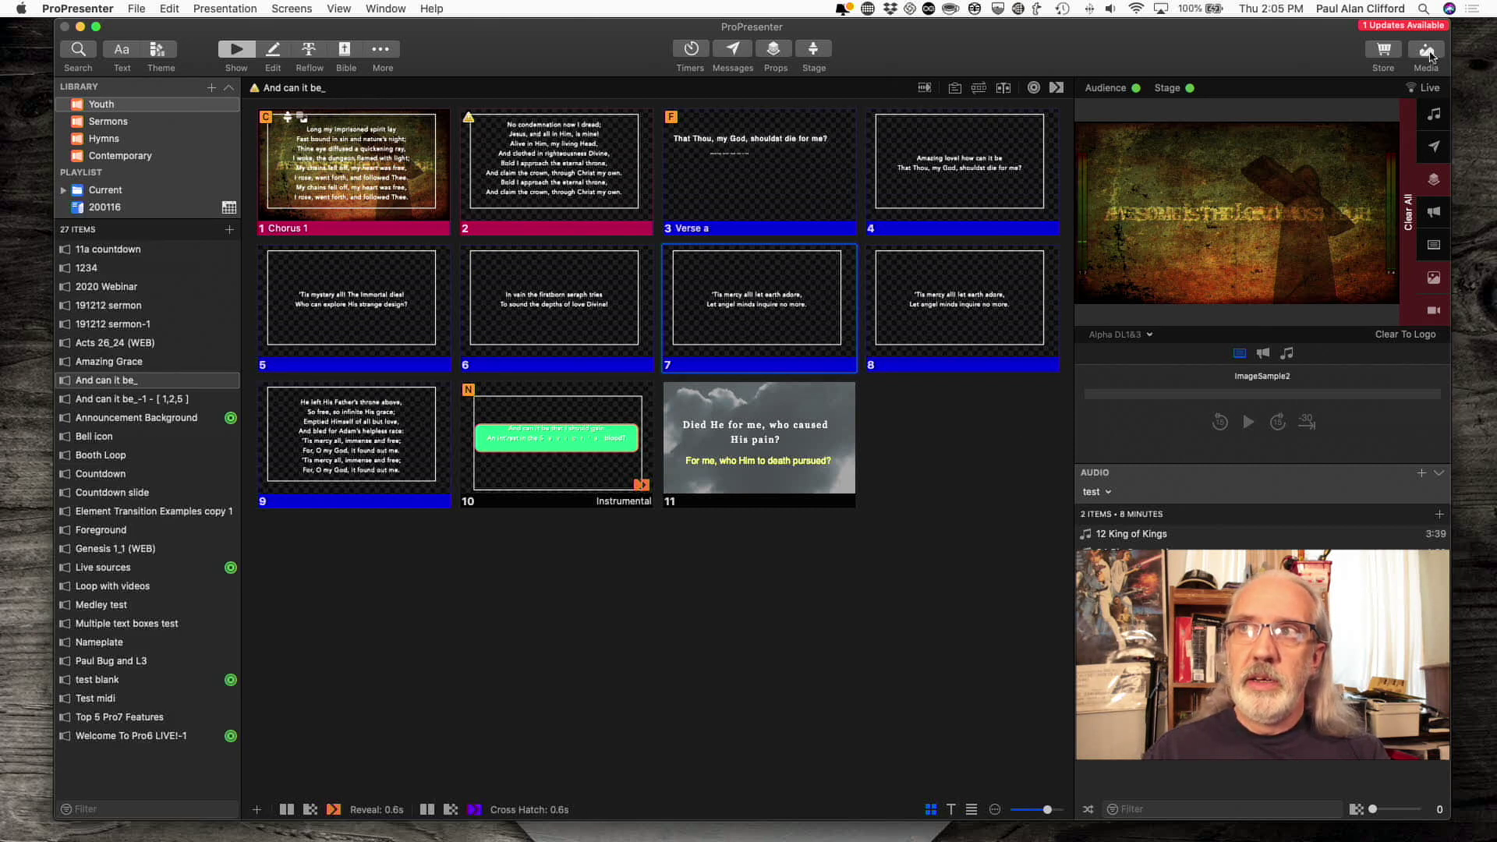
- Switch the slide layer from Reveal to the standard 0.5-second transition
left_click(310, 810)
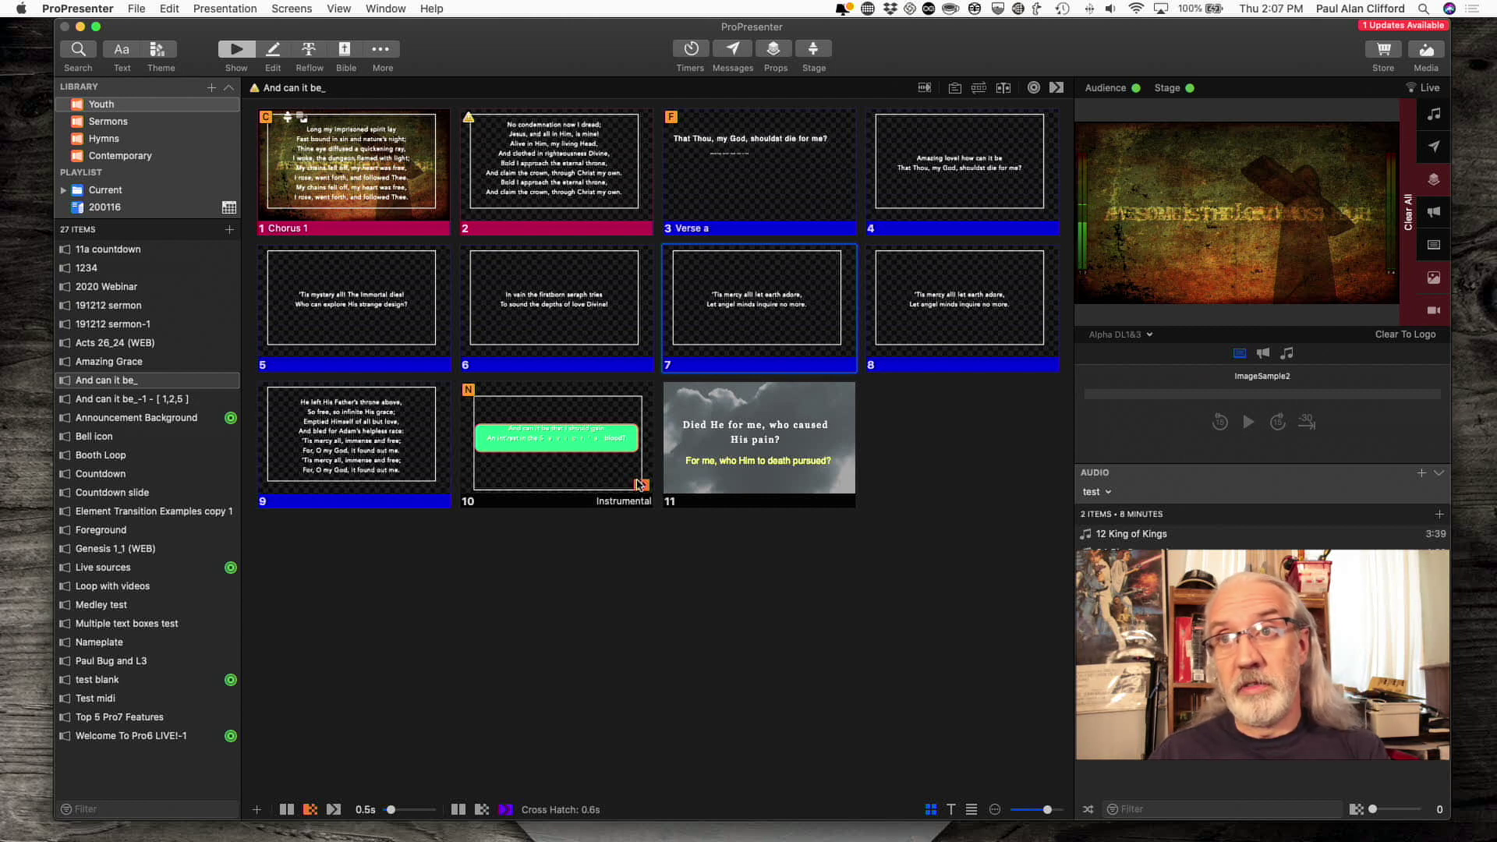
- Change slide 10 'Instrumental' from its own Swap transition to Default
right_click(640, 485)
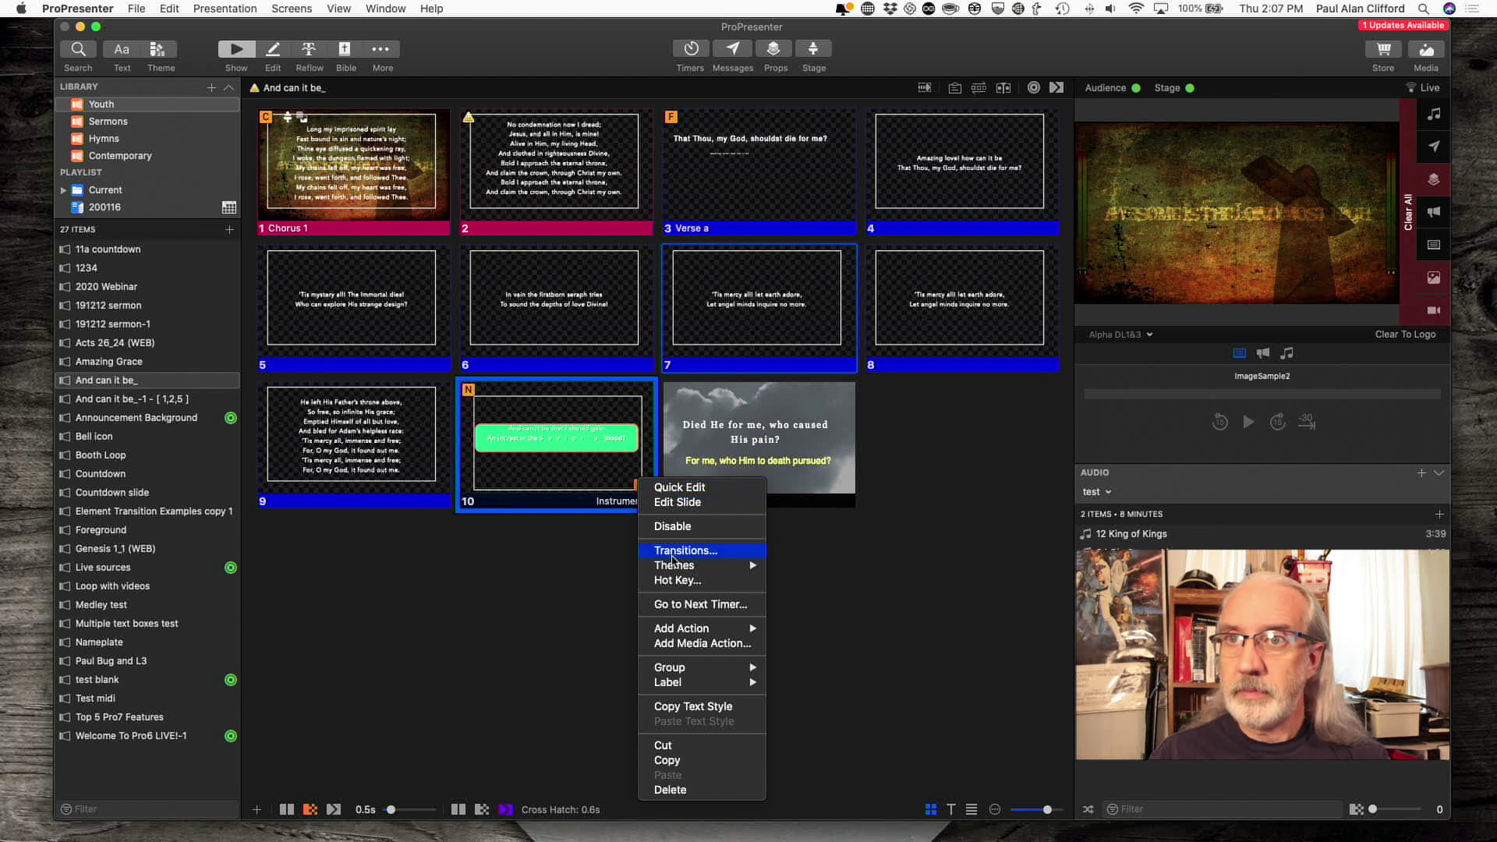
left_click(672, 559)
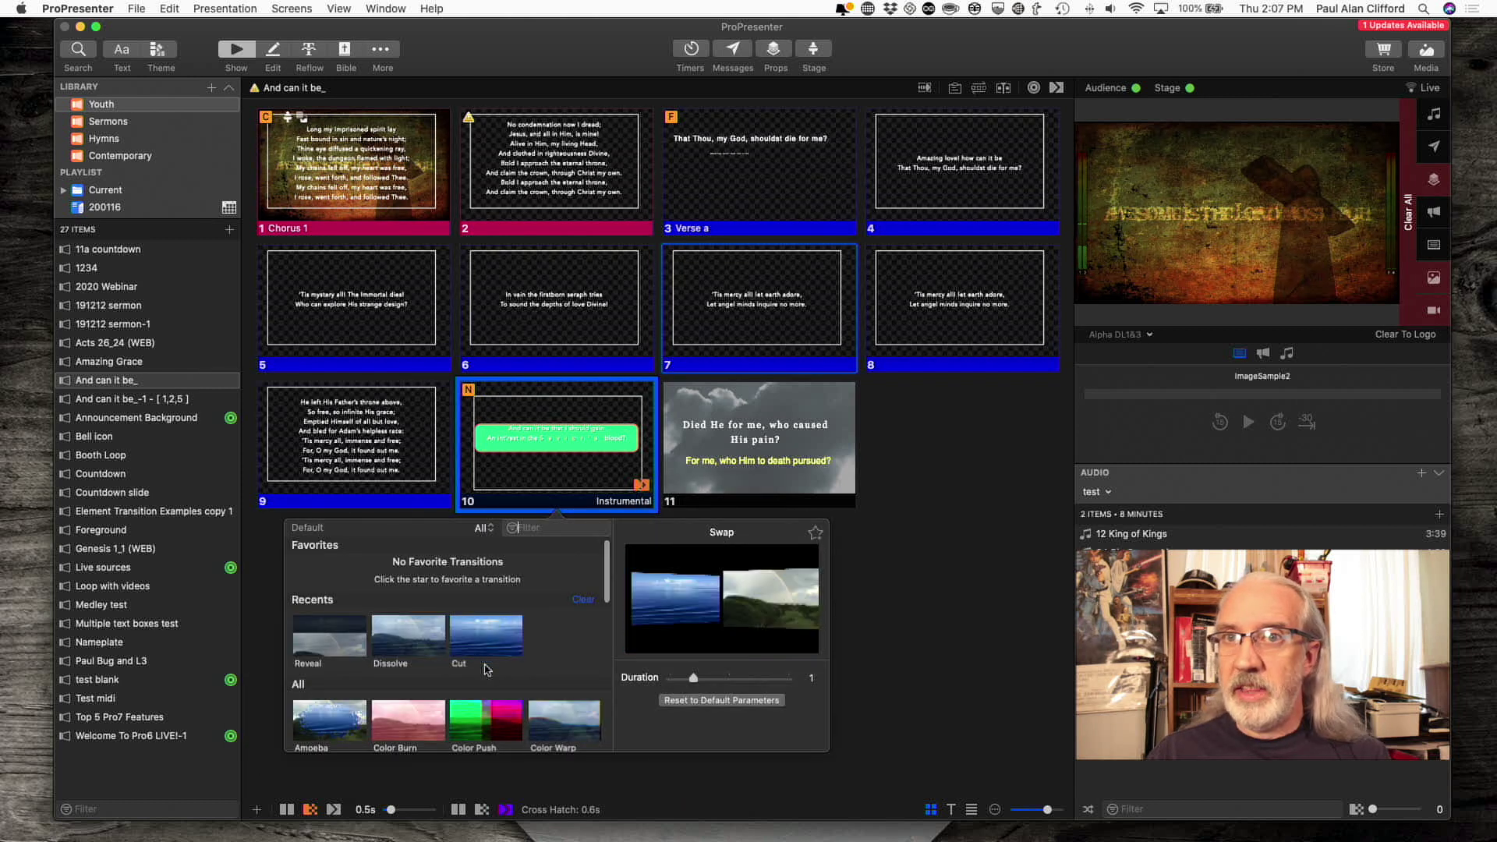
scroll(485, 669, "down", 3)
scroll(485, 669, "down", 5)
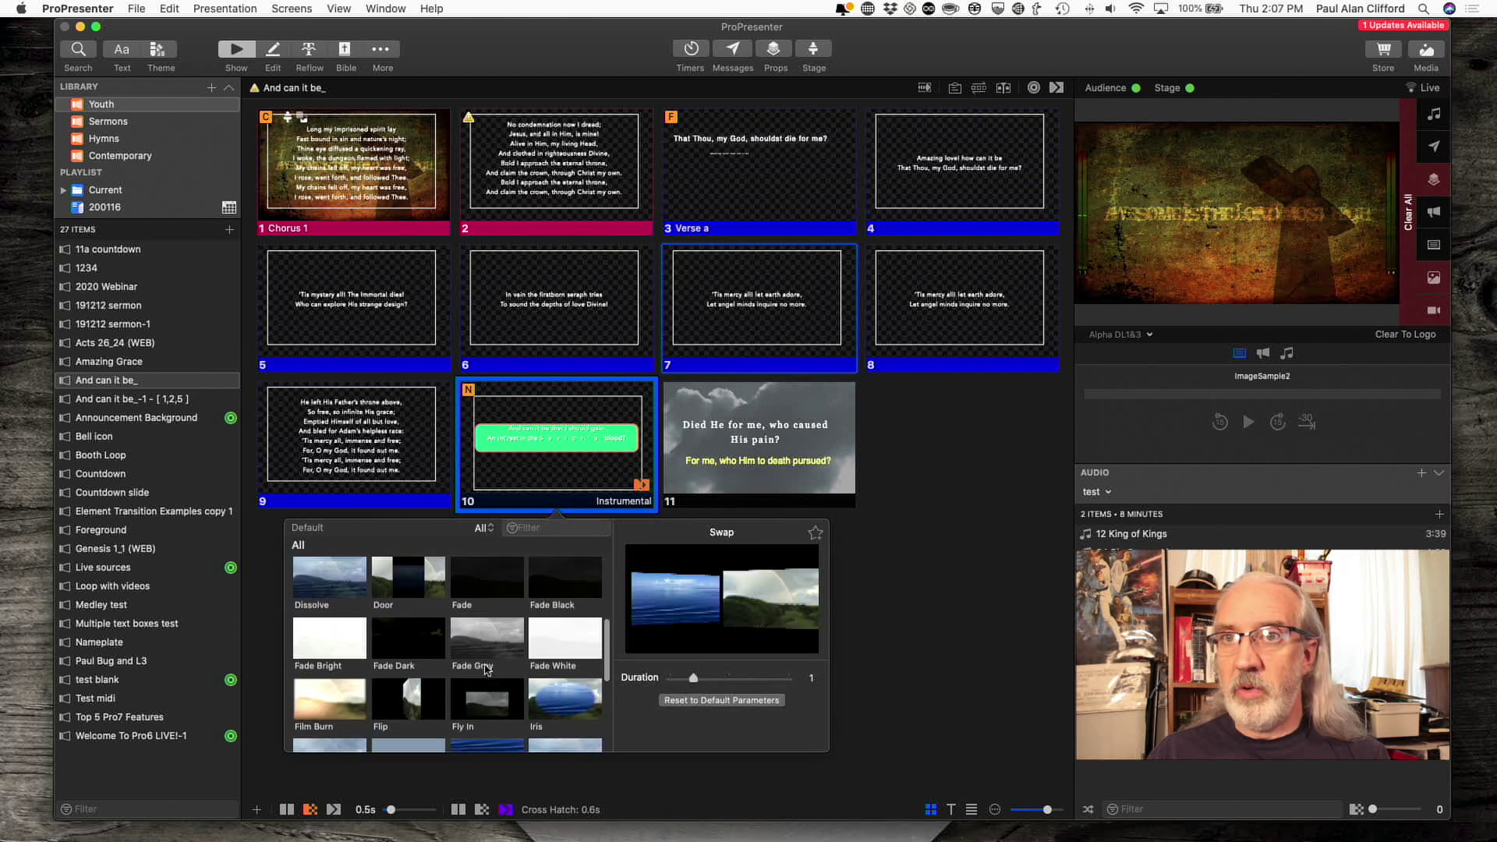
scroll(485, 669, "up", 8)
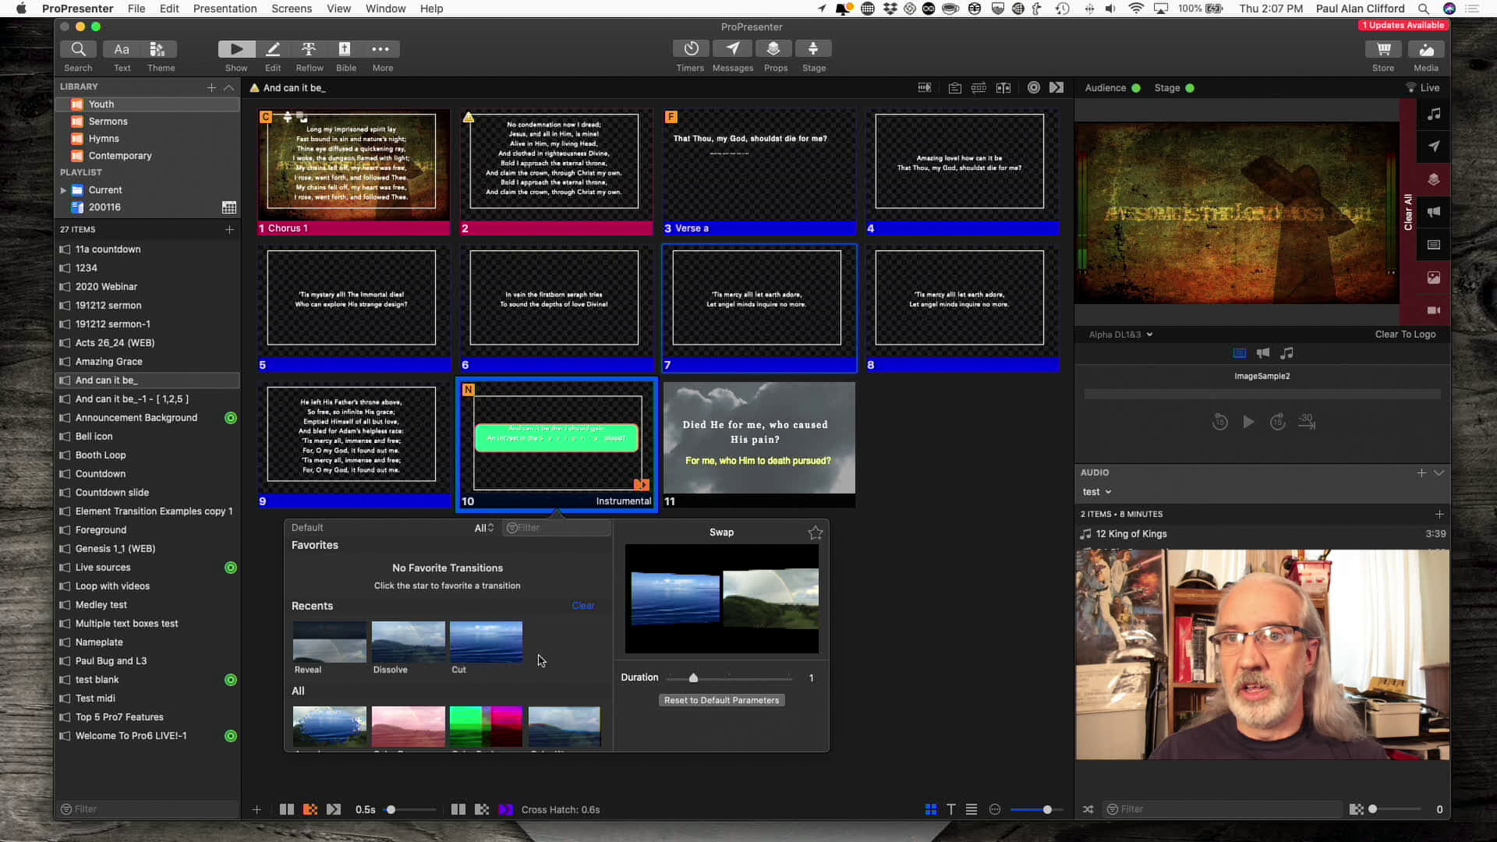
left_click(307, 529)
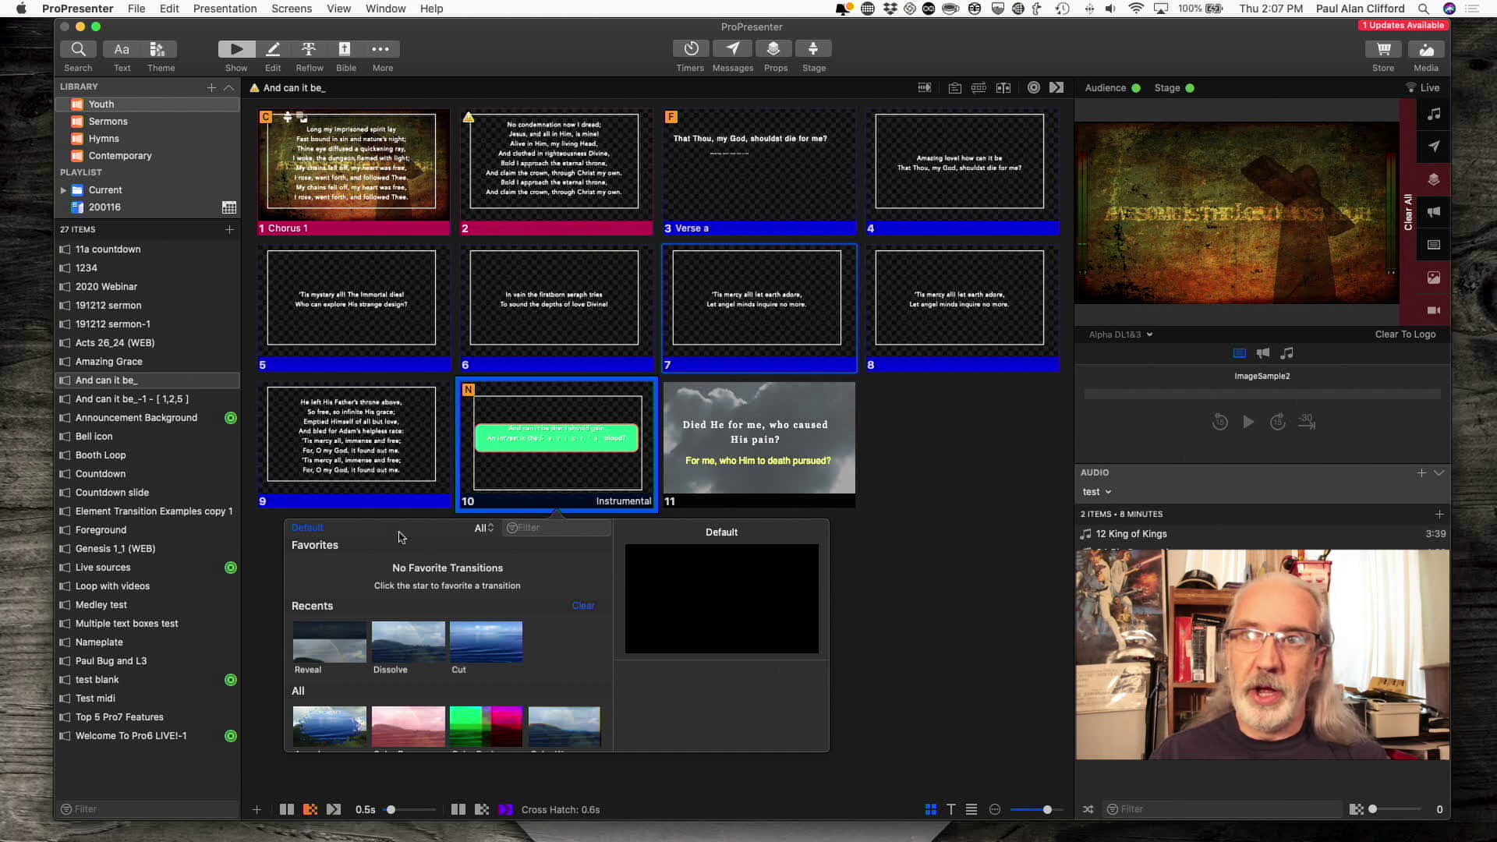
left_click(881, 610)
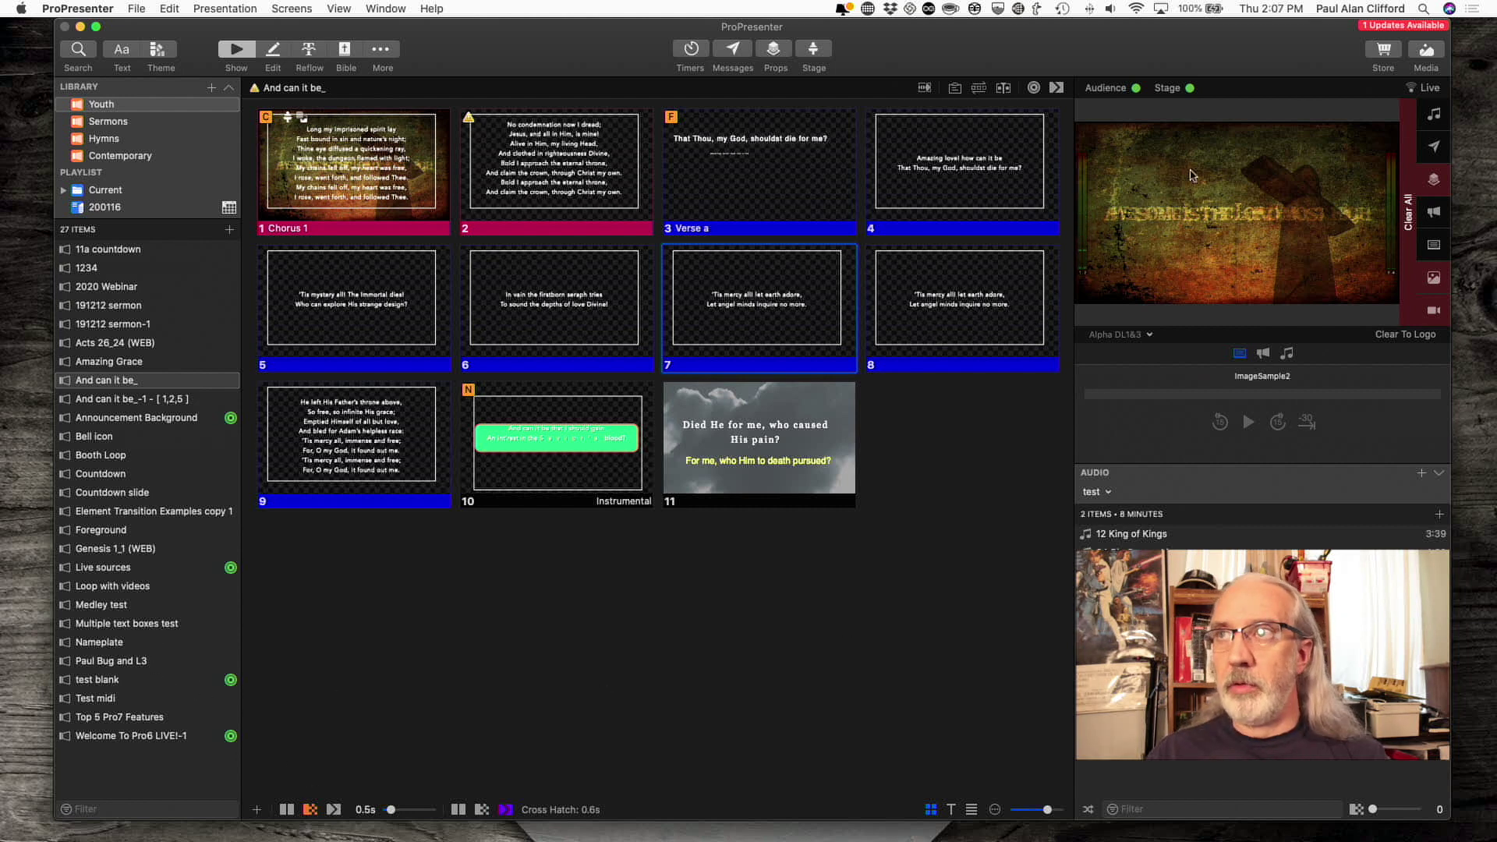
- Open the media bin and view the options for the T3i Input 3 video source
left_click(1427, 53)
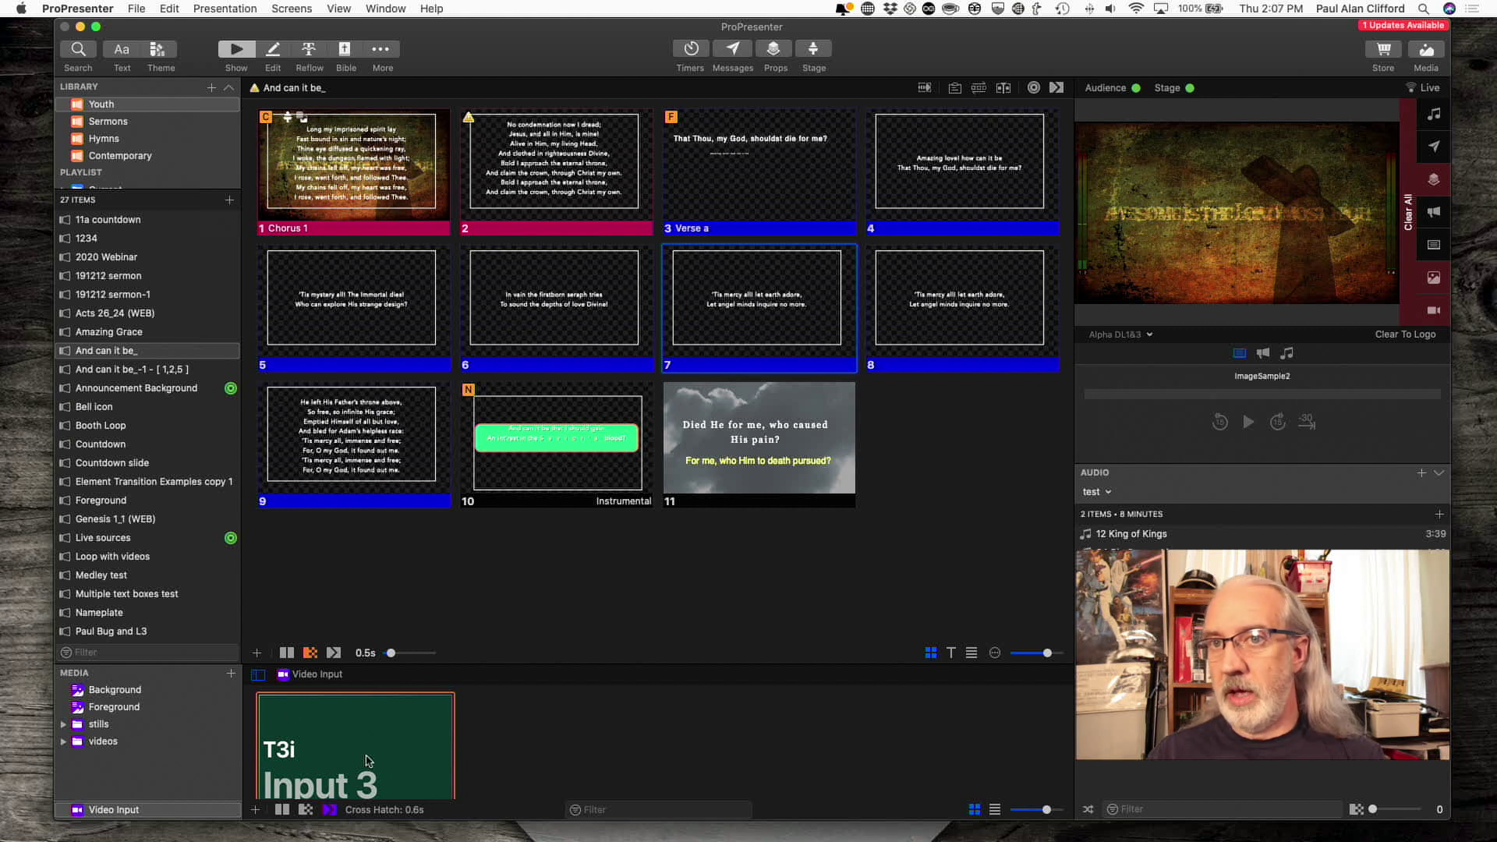
right_click(384, 741)
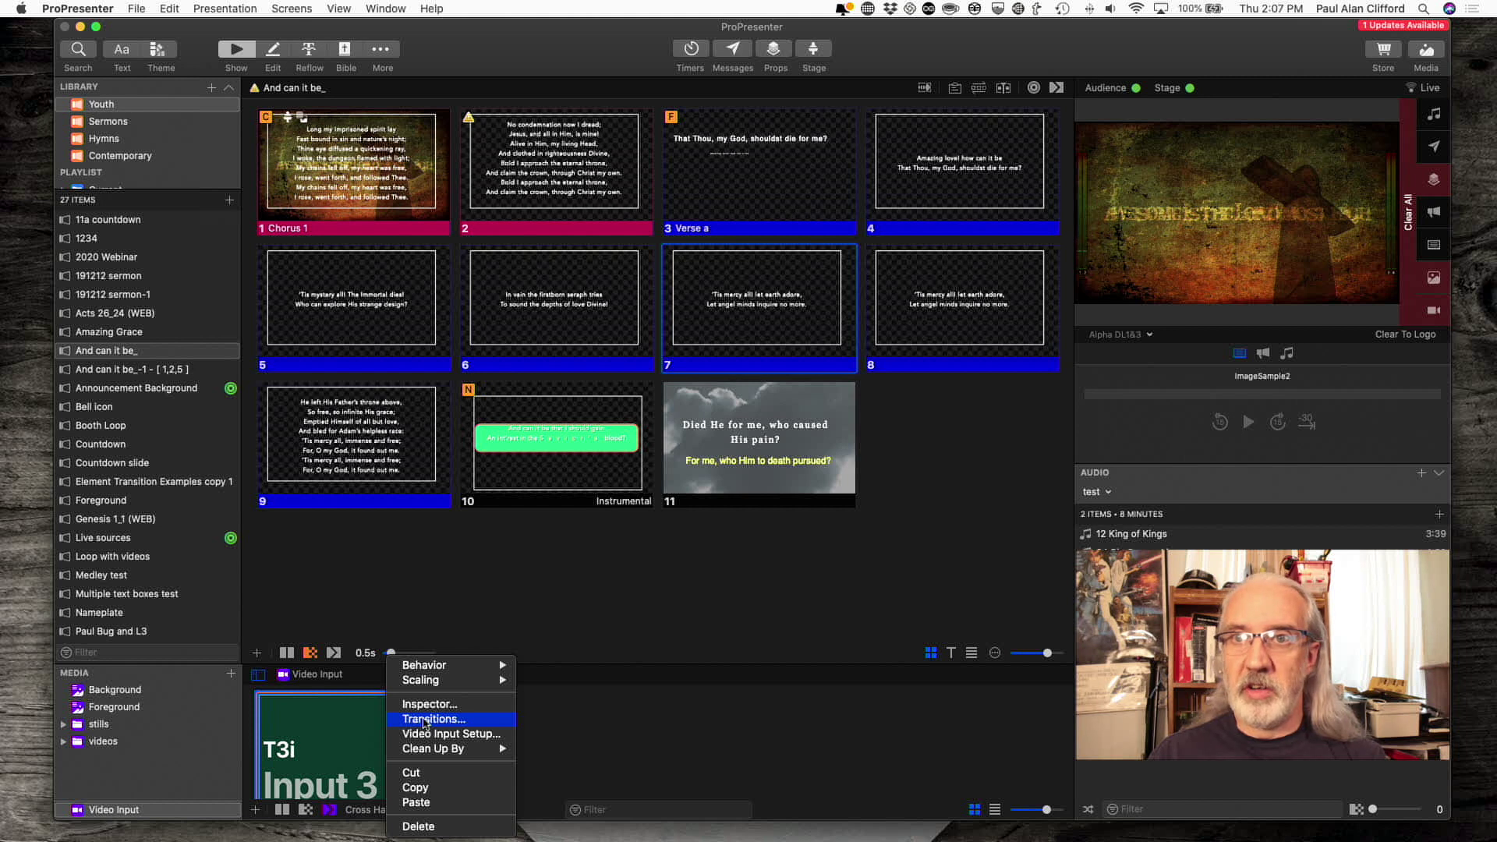
left_click(687, 752)
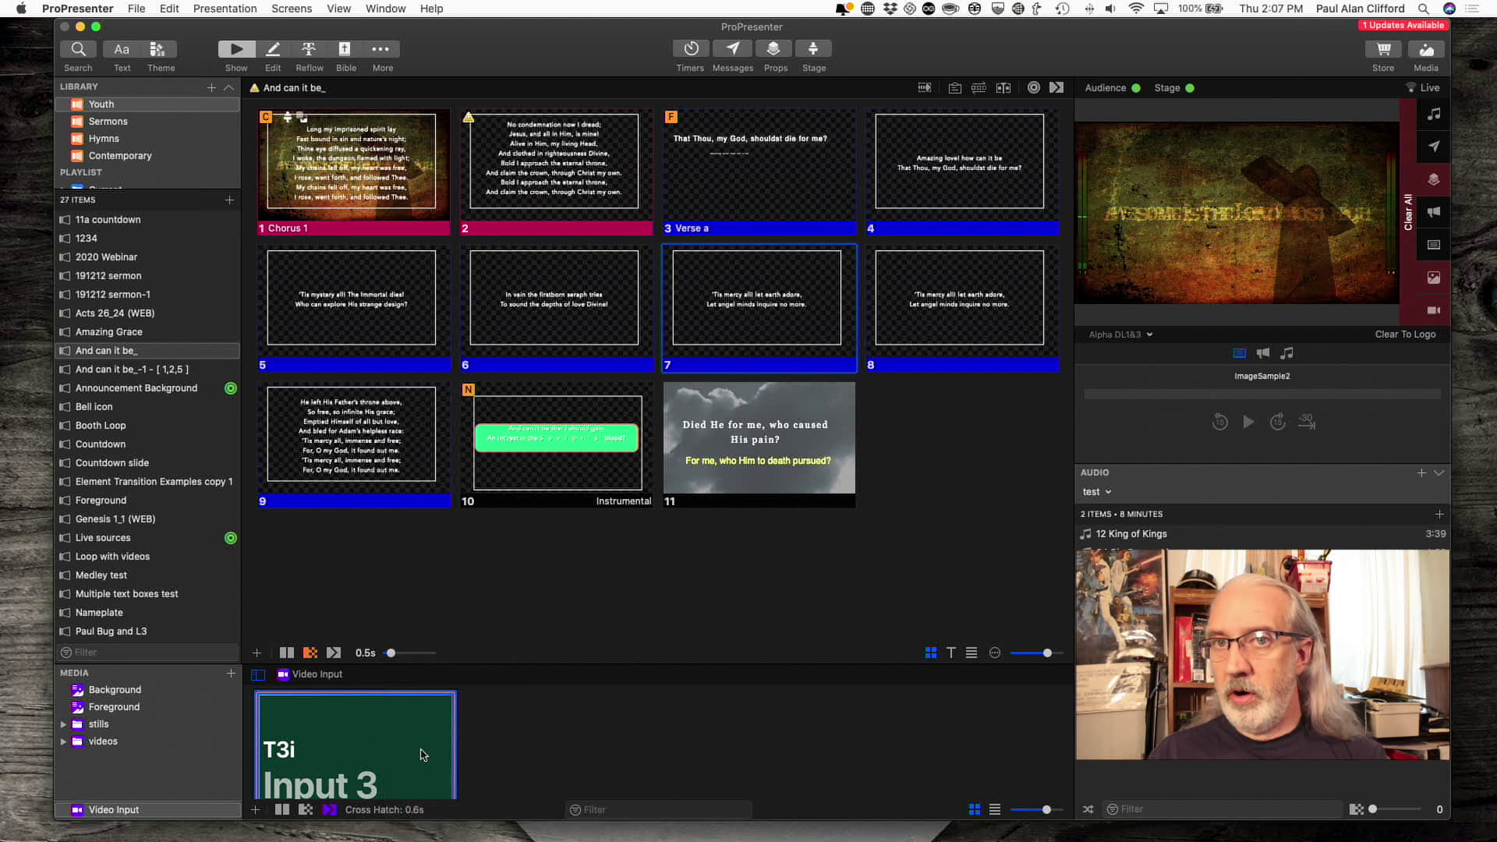
- Check options for the blue X Foreground clip, then the second Background image
left_click(127, 710)
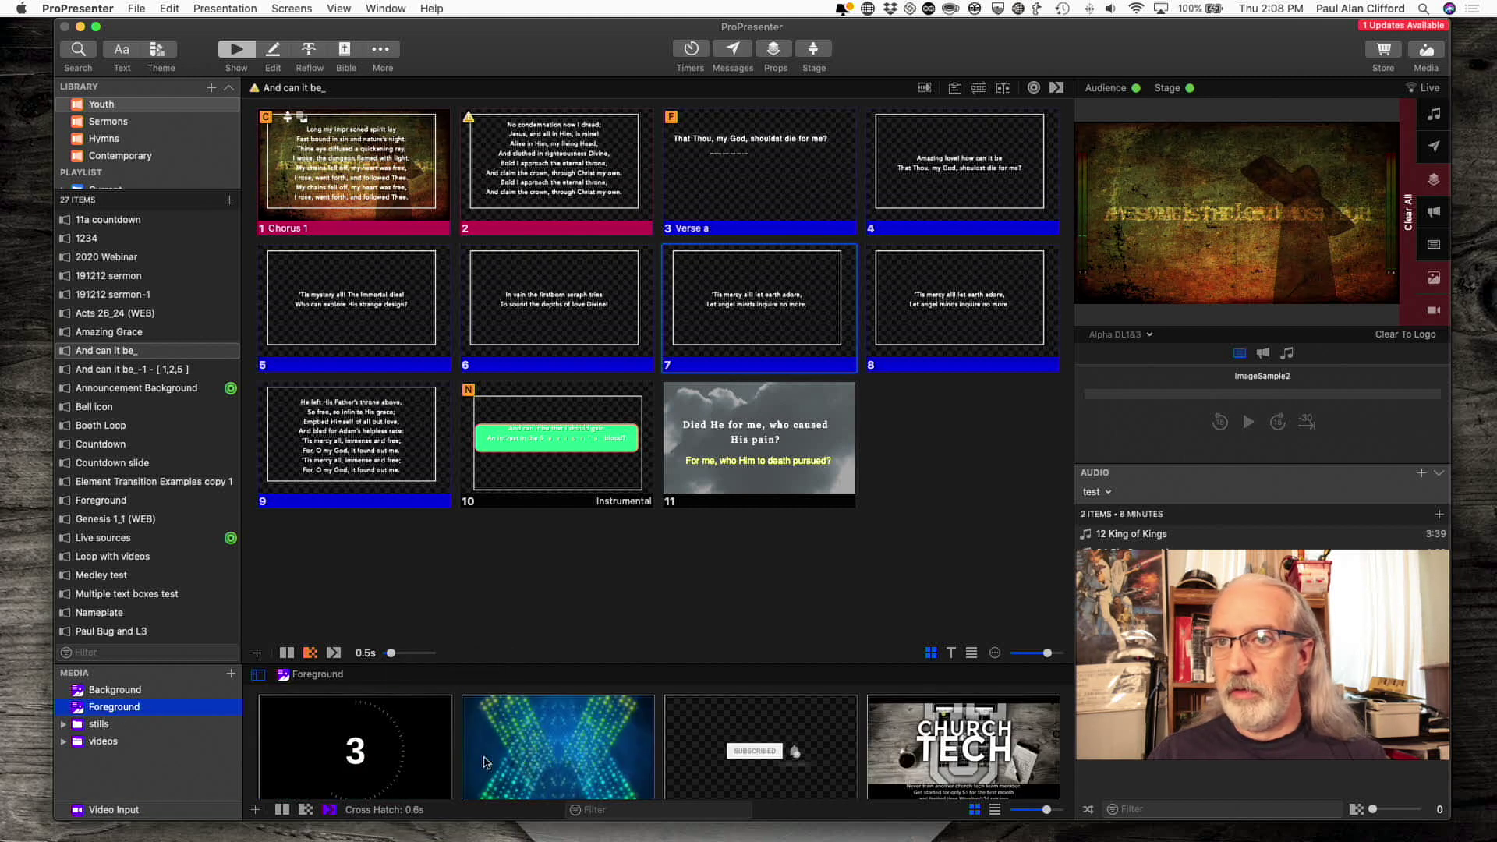
right_click(506, 762)
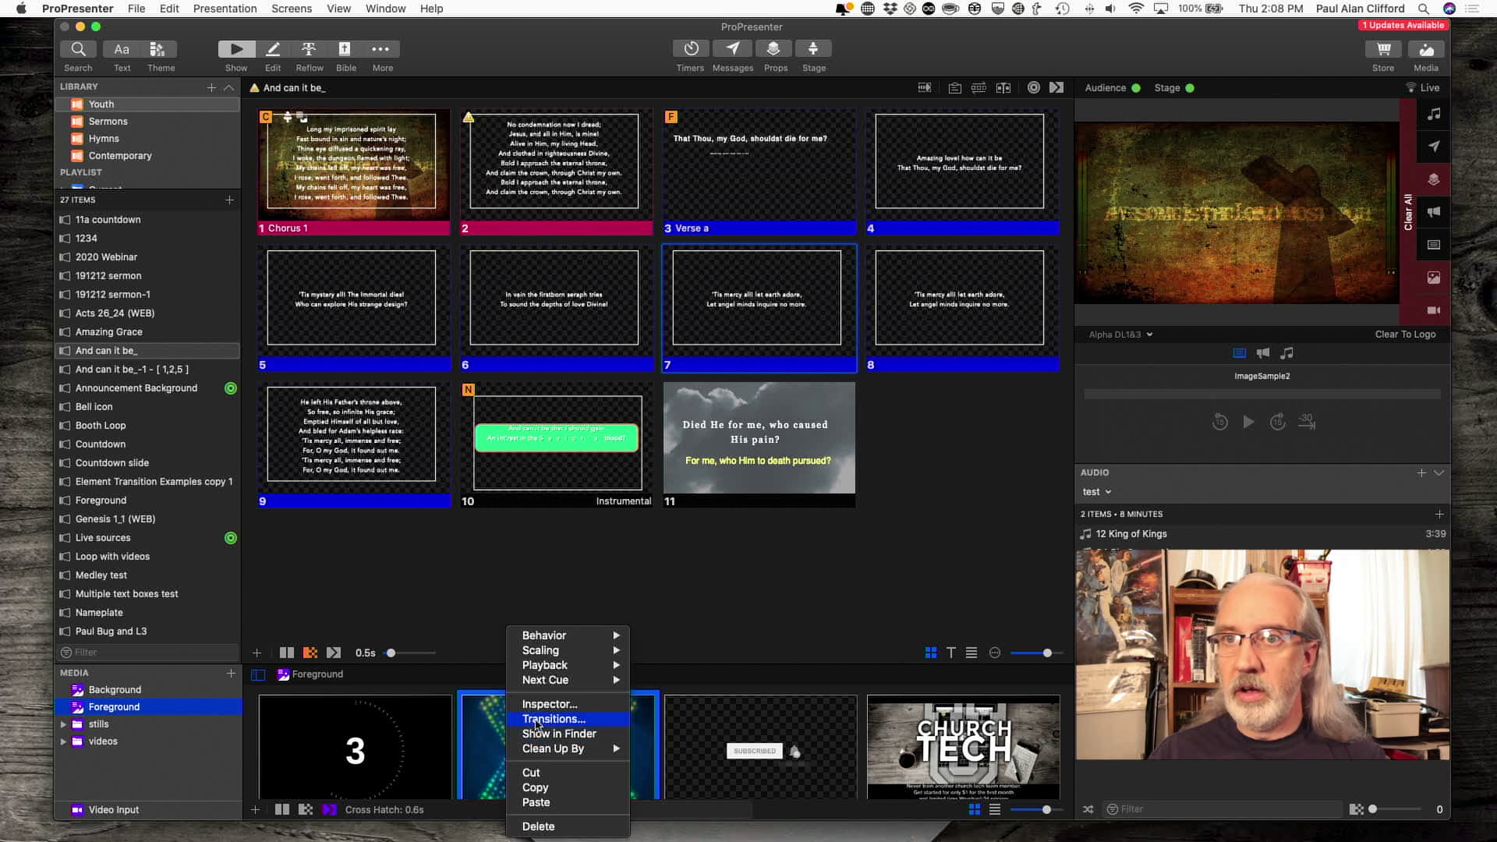
left_click(109, 696)
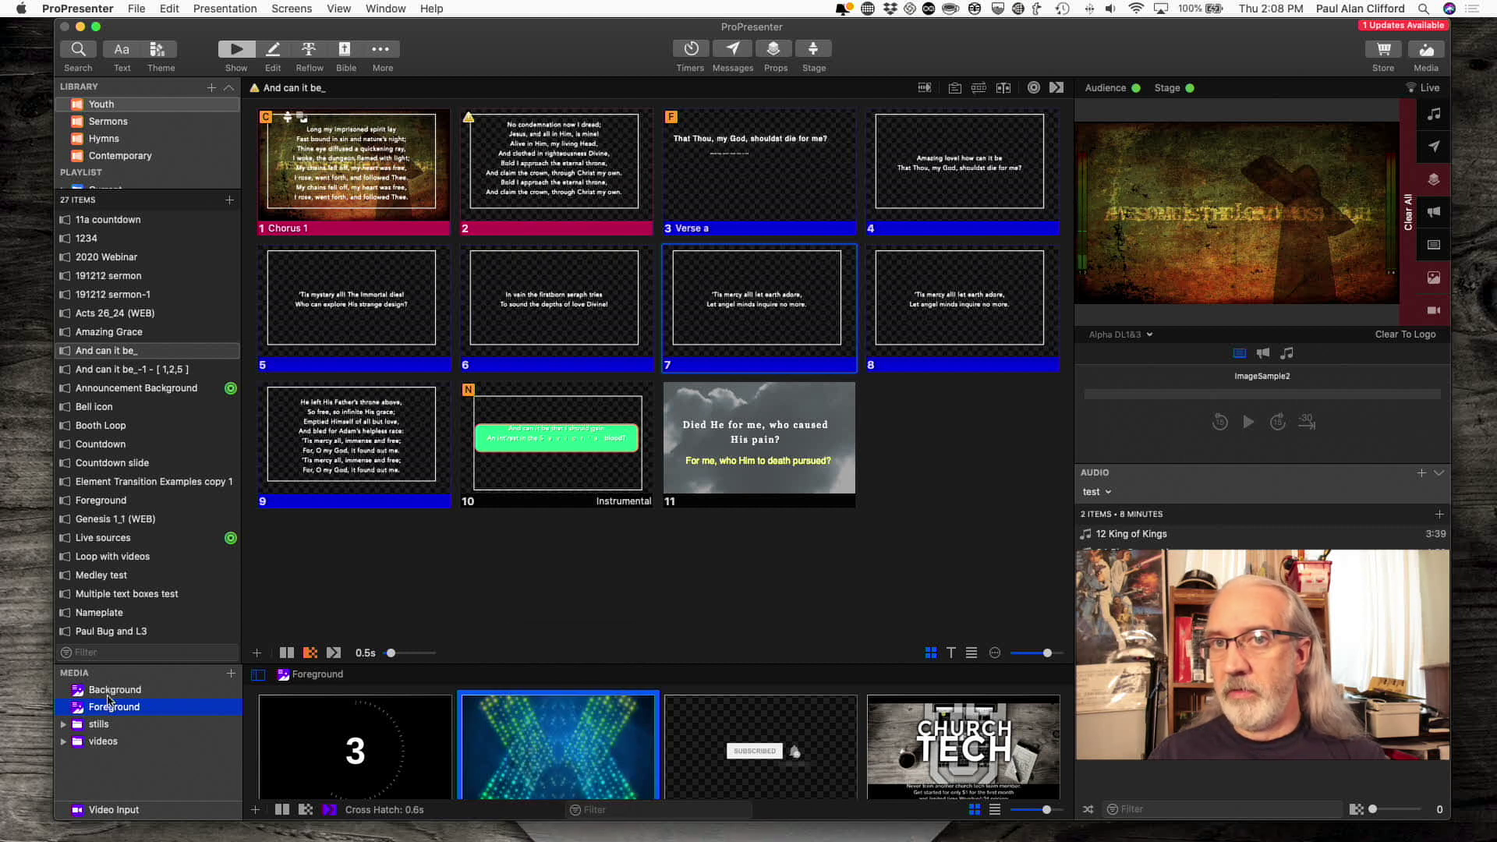
left_click(108, 693)
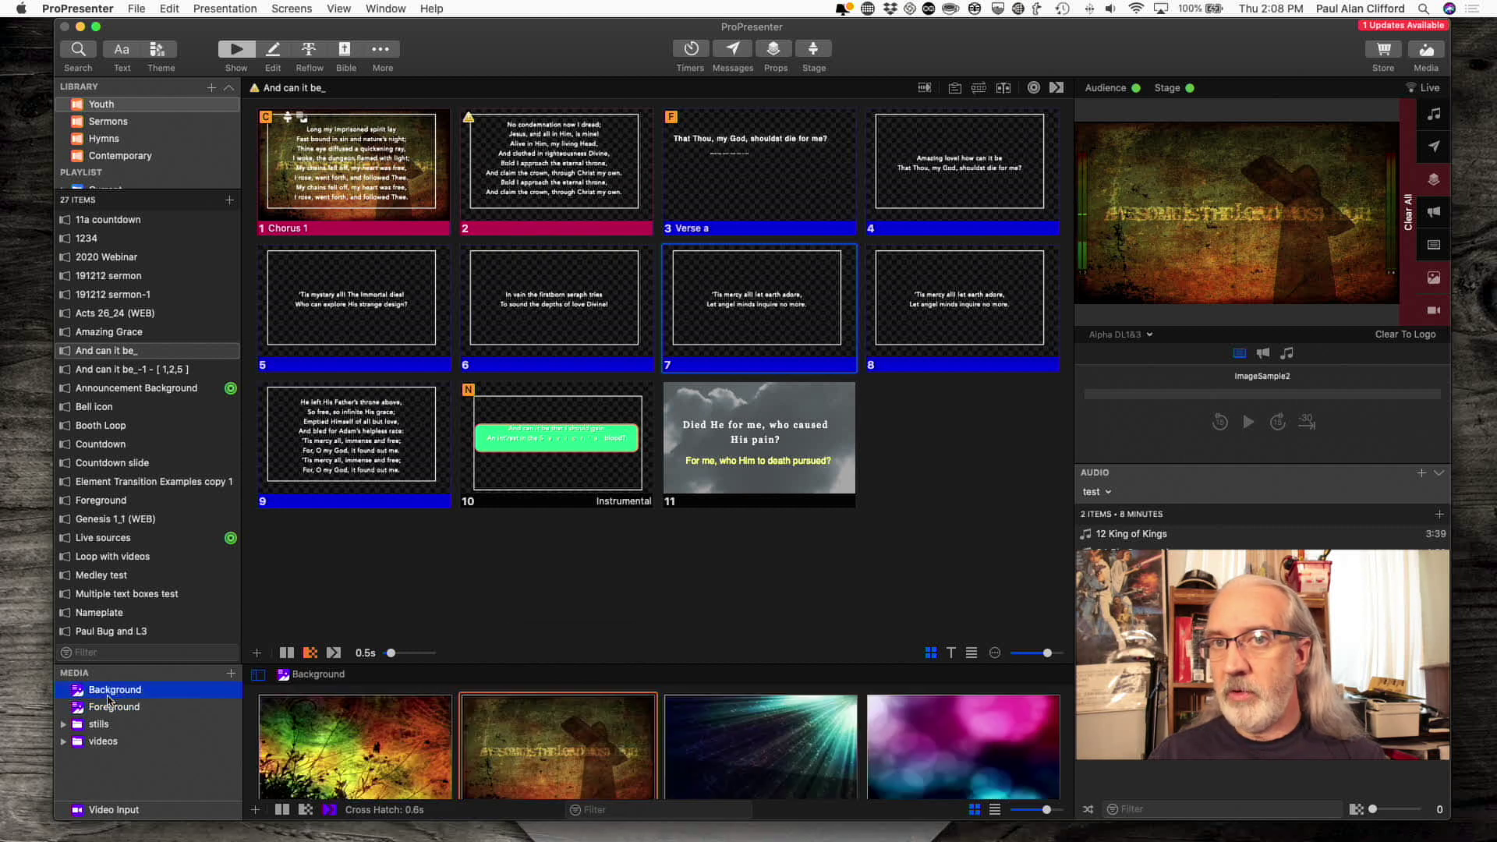
right_click(562, 754)
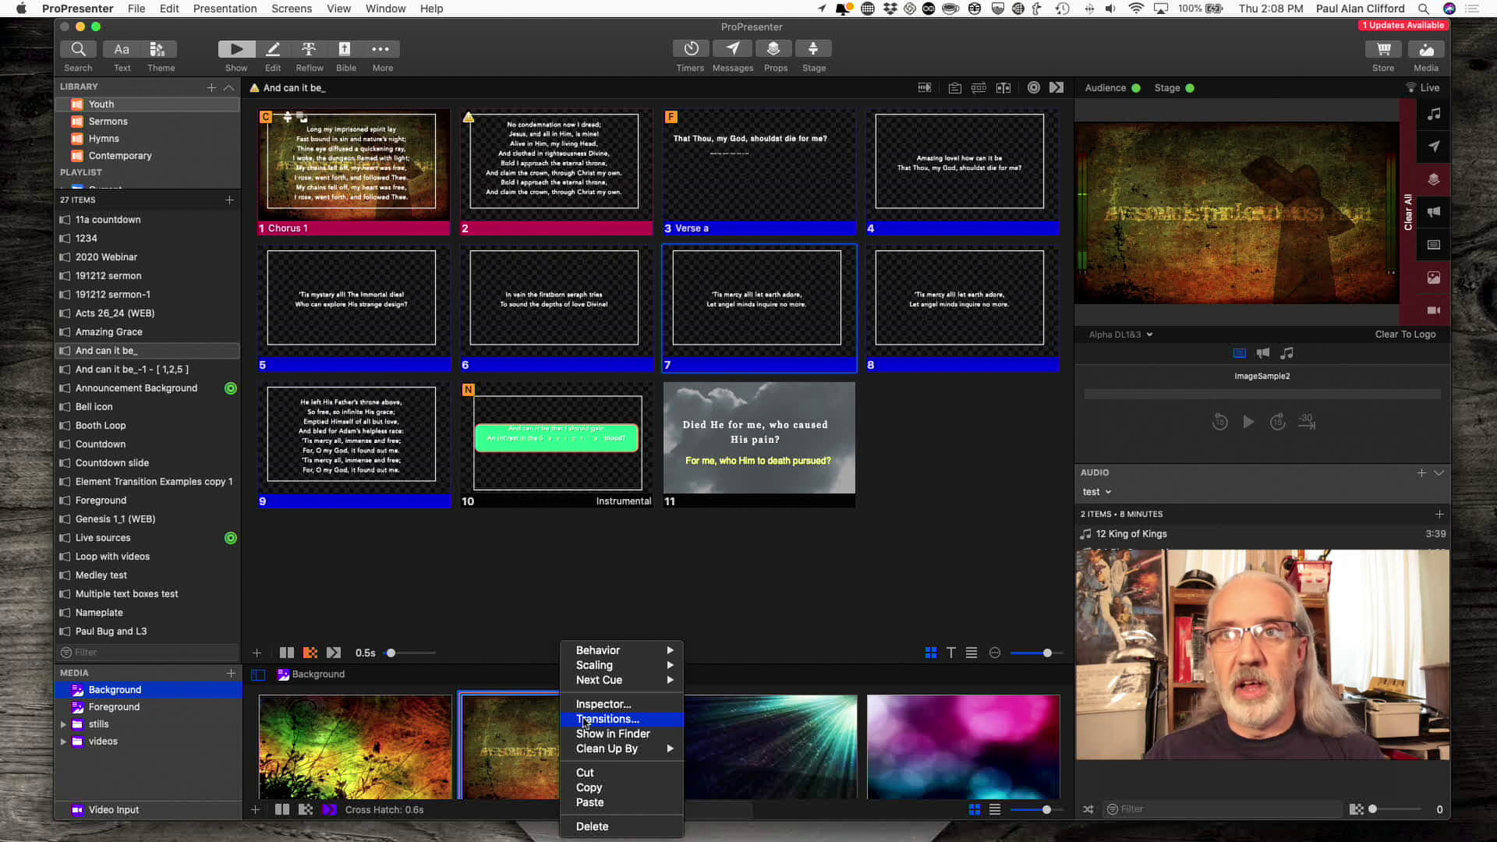
left_click(547, 636)
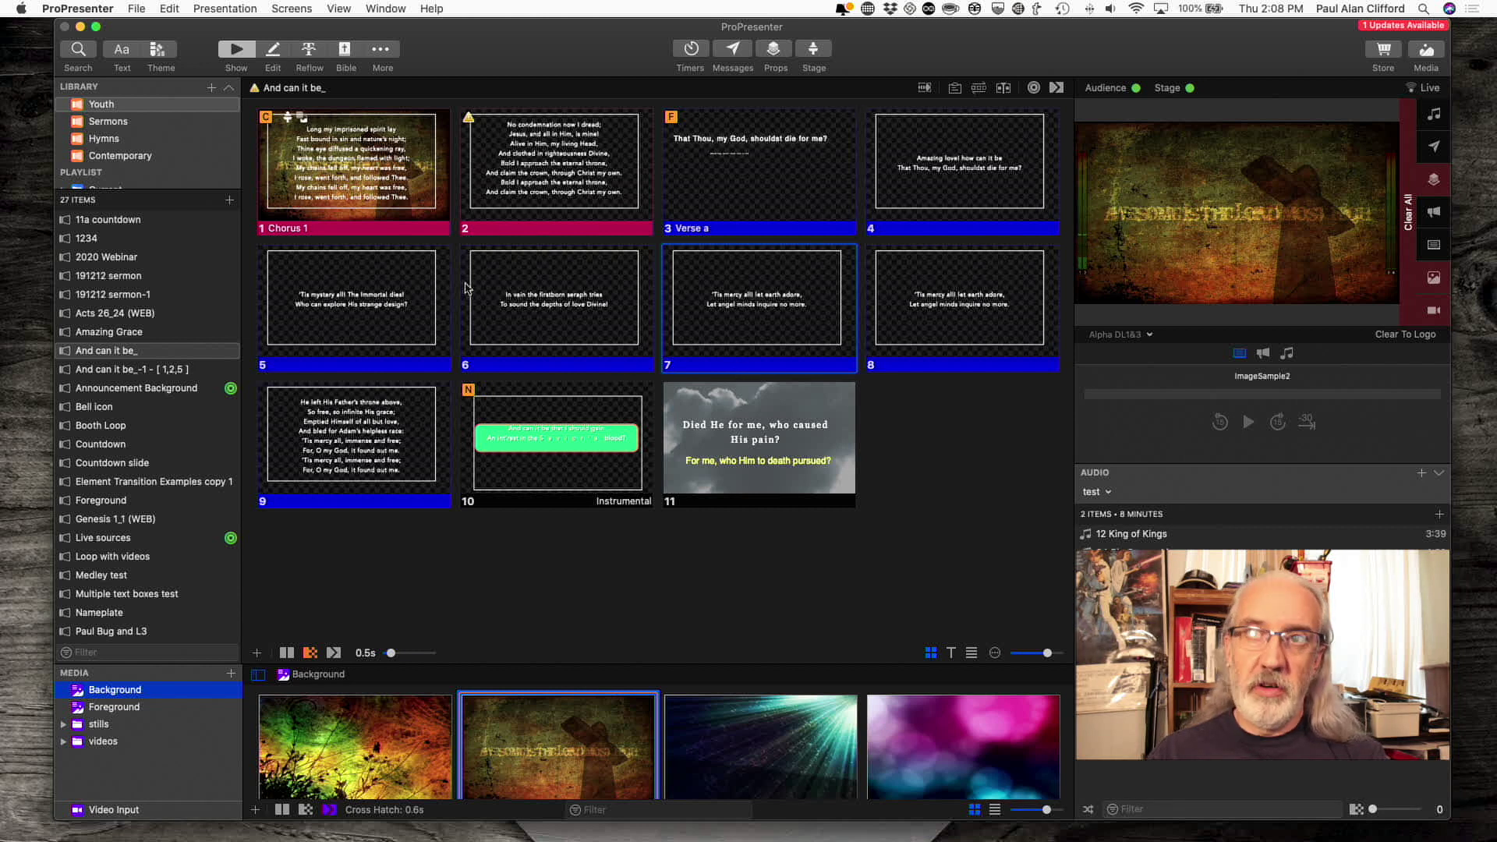
- From the Chorus 1 slide editor, give 'And can it be_' a Cube presentation transition, then return to Show view
right_click(412, 181)
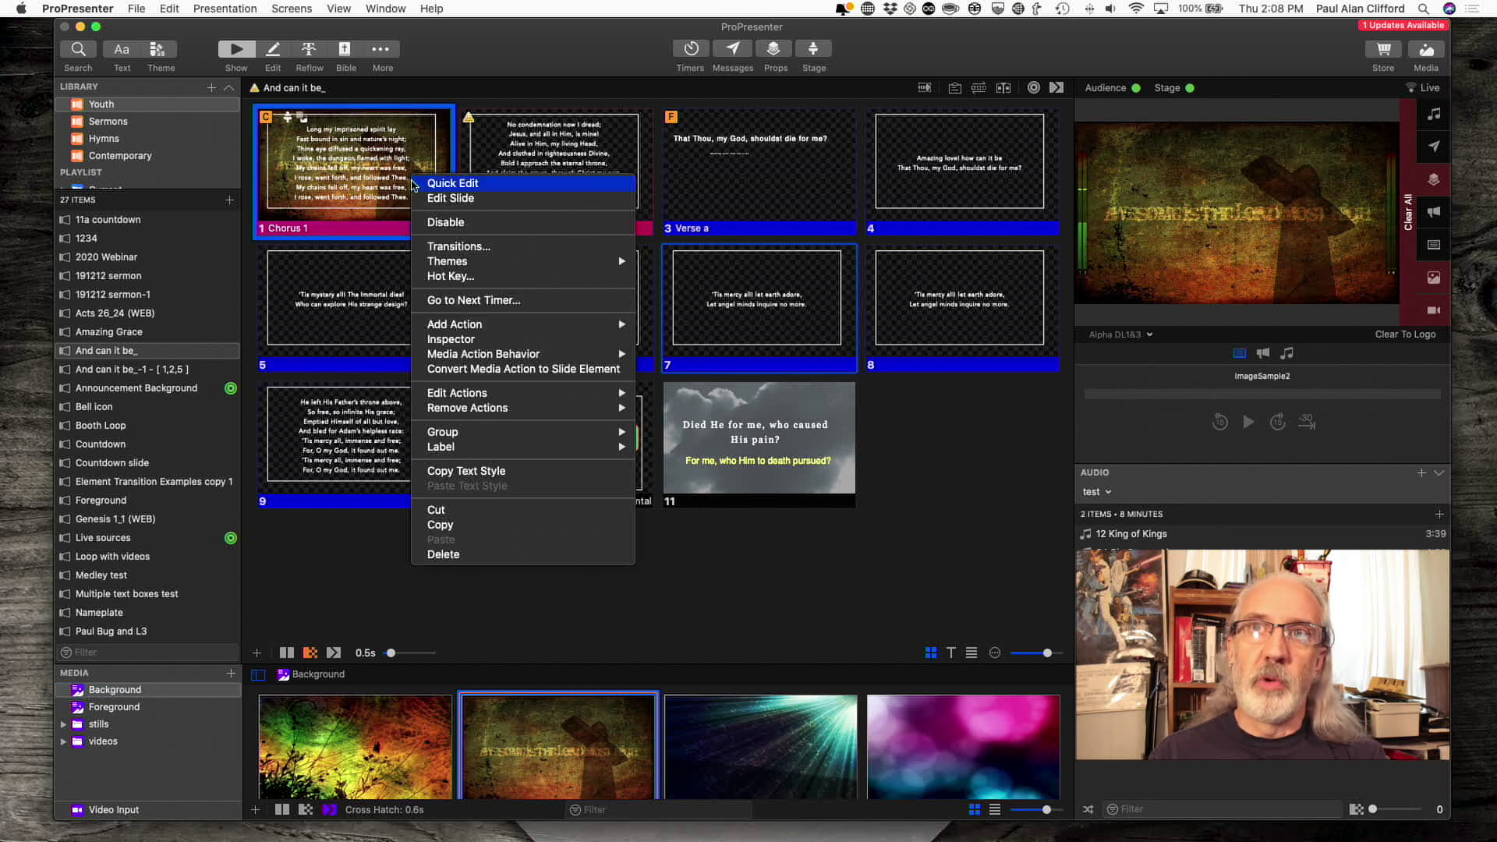
left_click(434, 200)
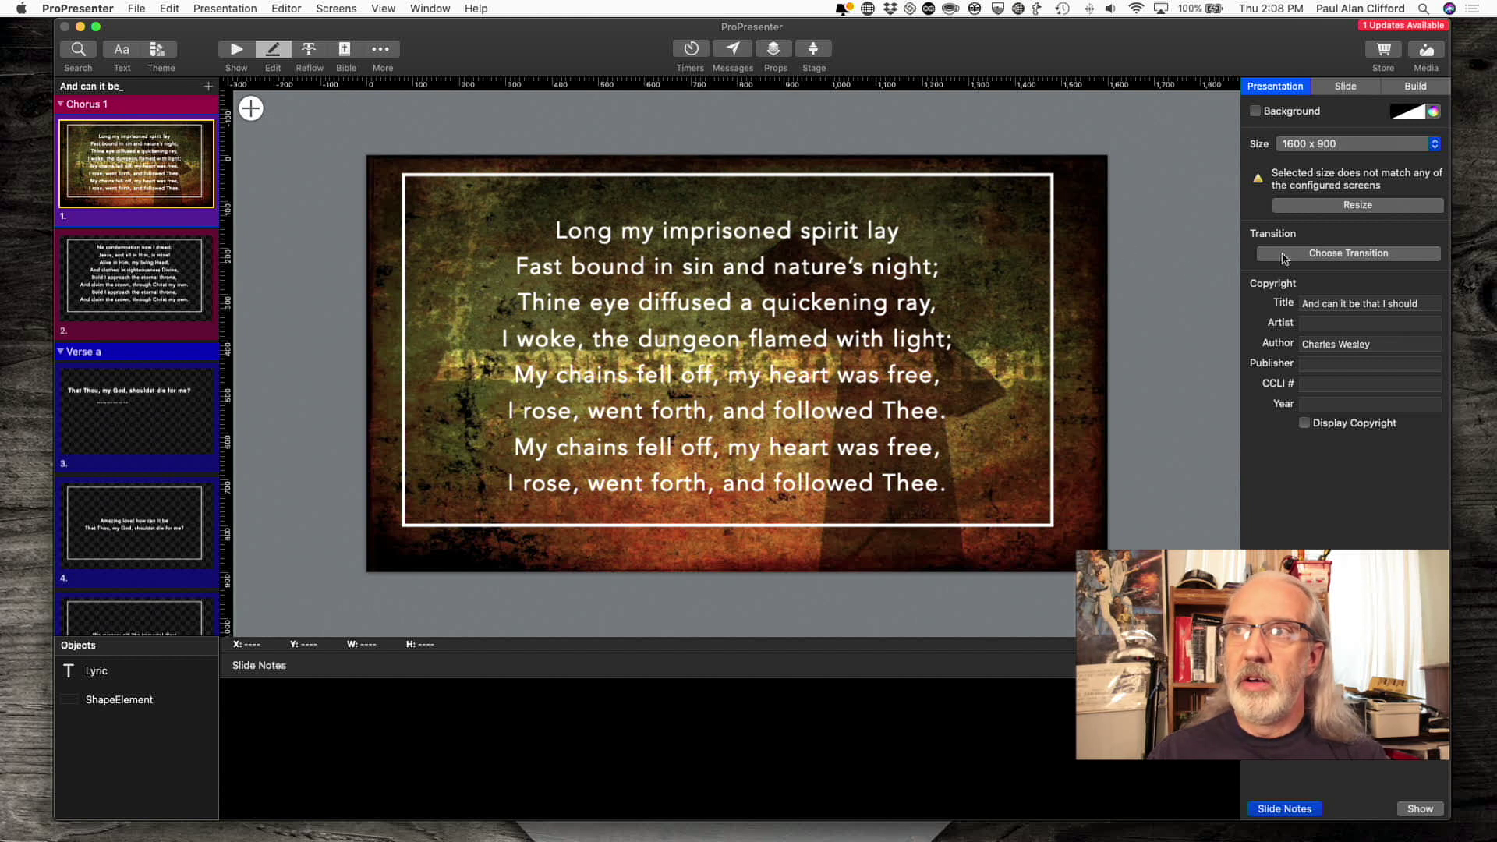
left_click(1284, 258)
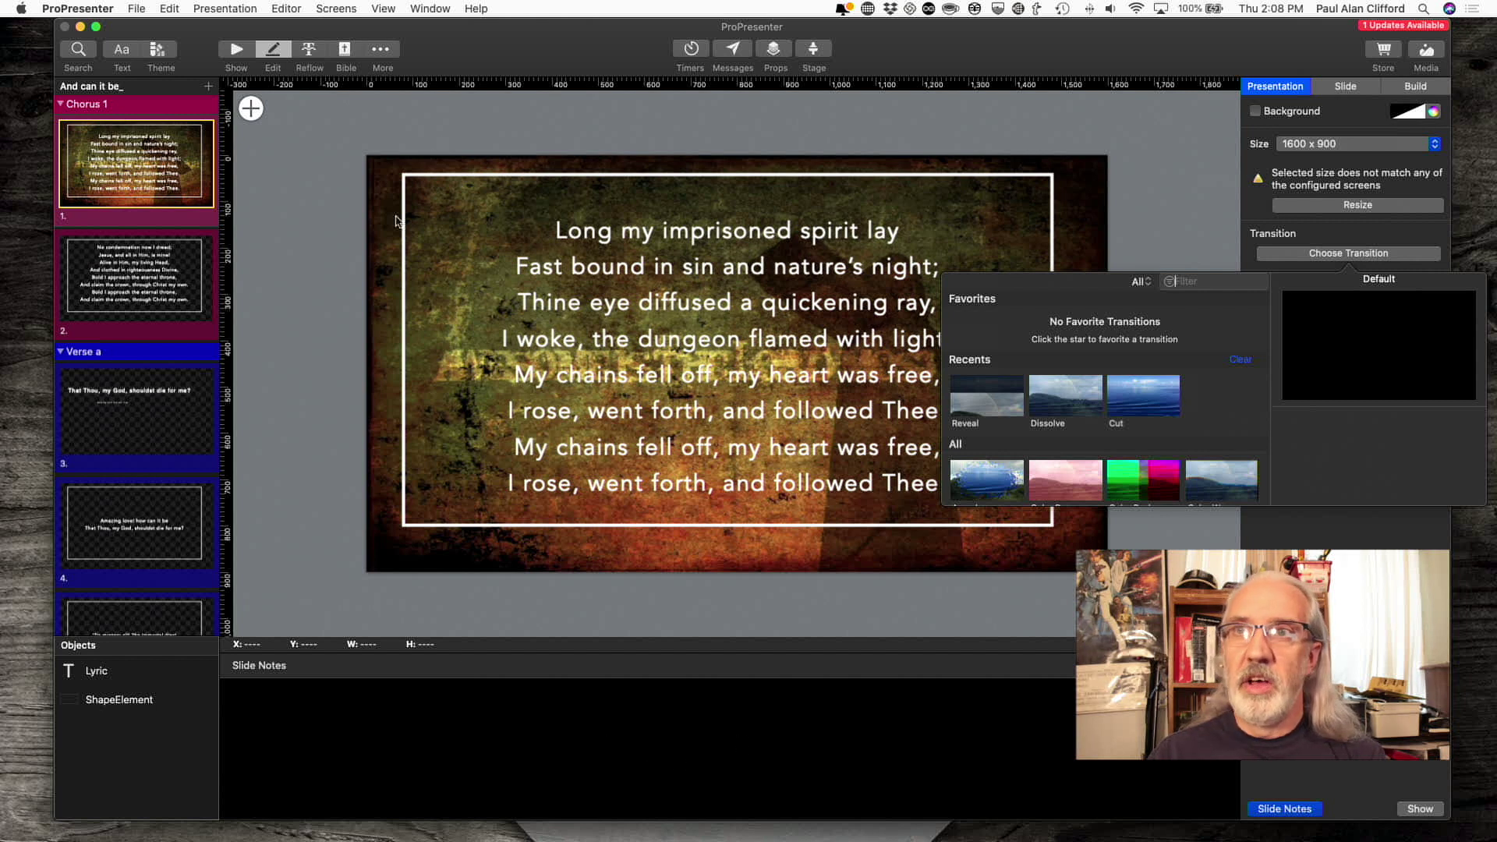
scroll(1109, 414, "down", 2)
scroll(1092, 410, "down", 3)
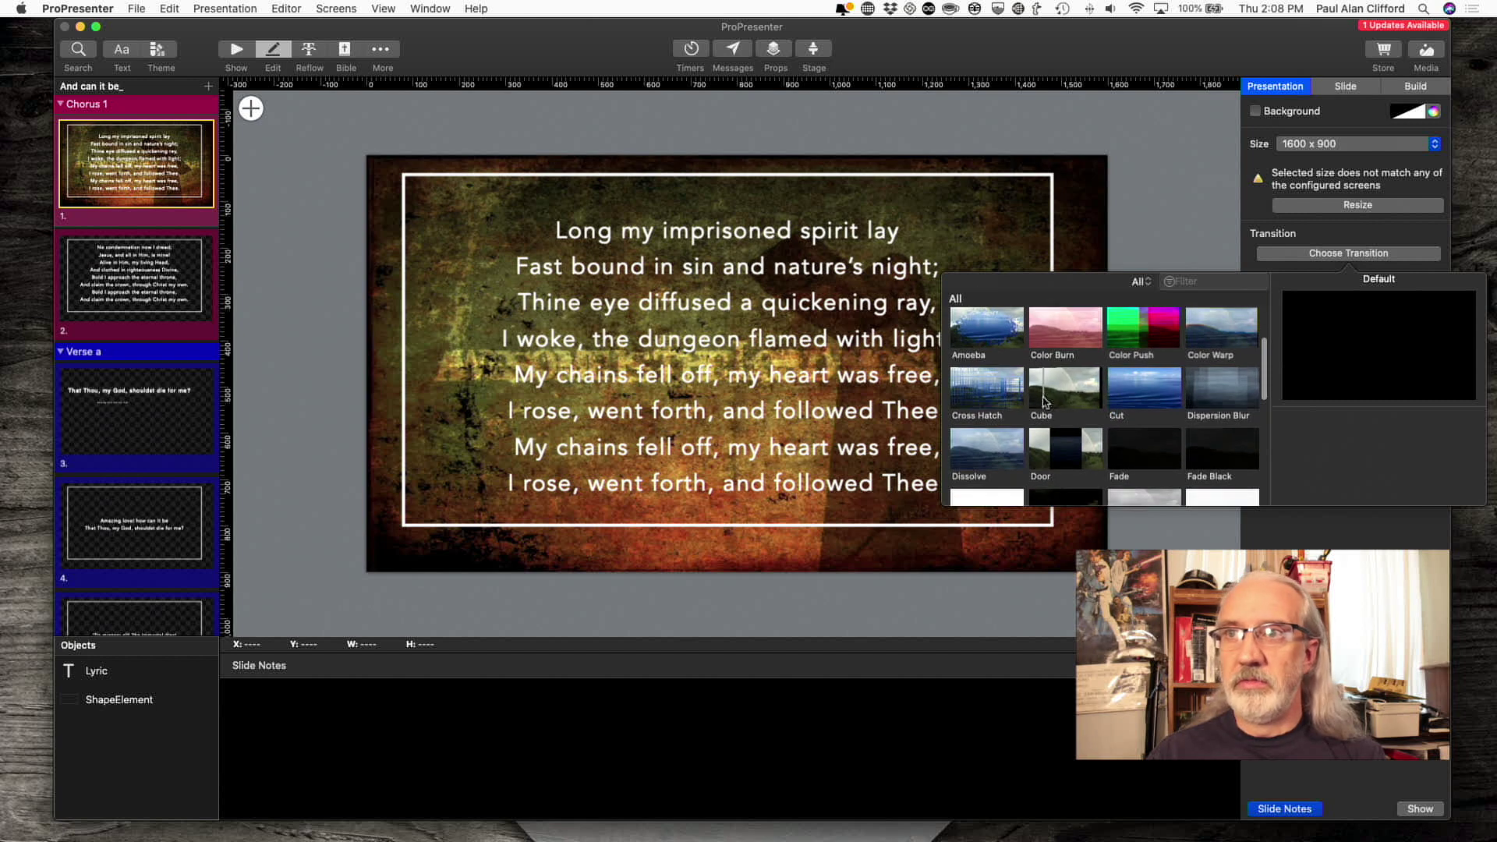
left_click(1044, 403)
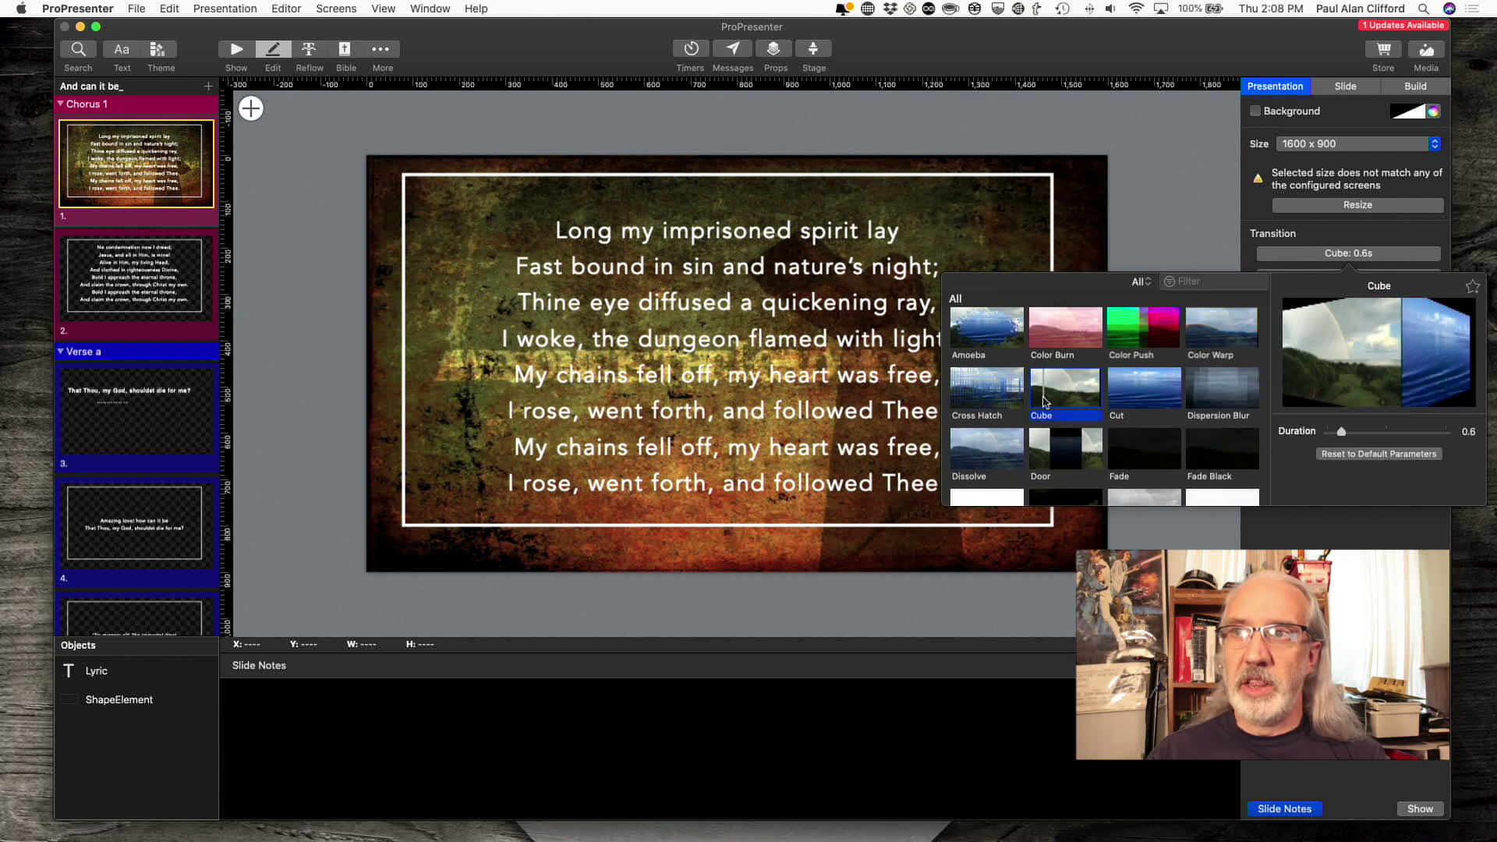
left_click(1145, 209)
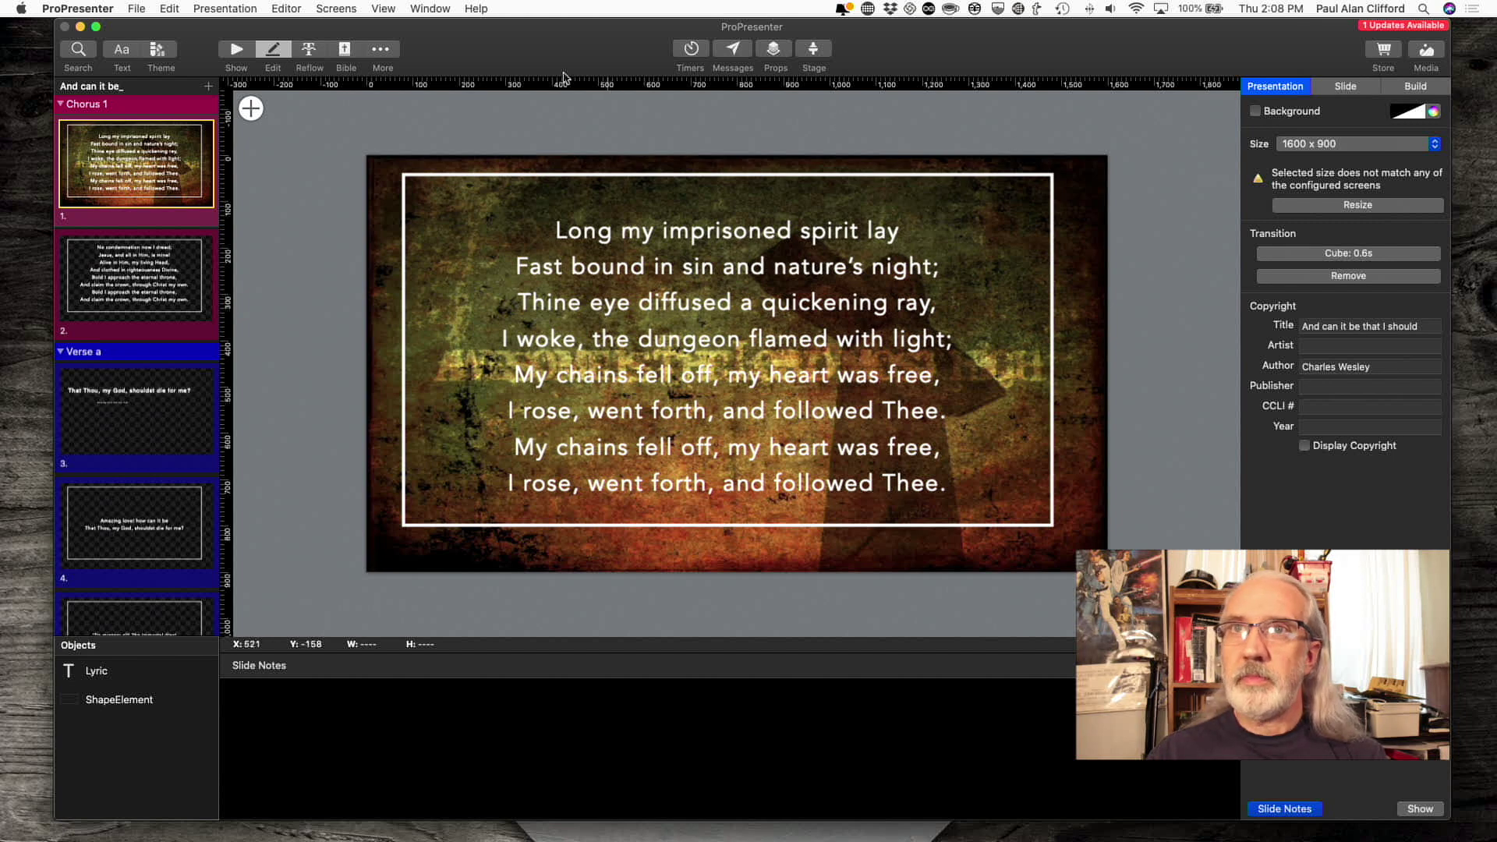
left_click(235, 51)
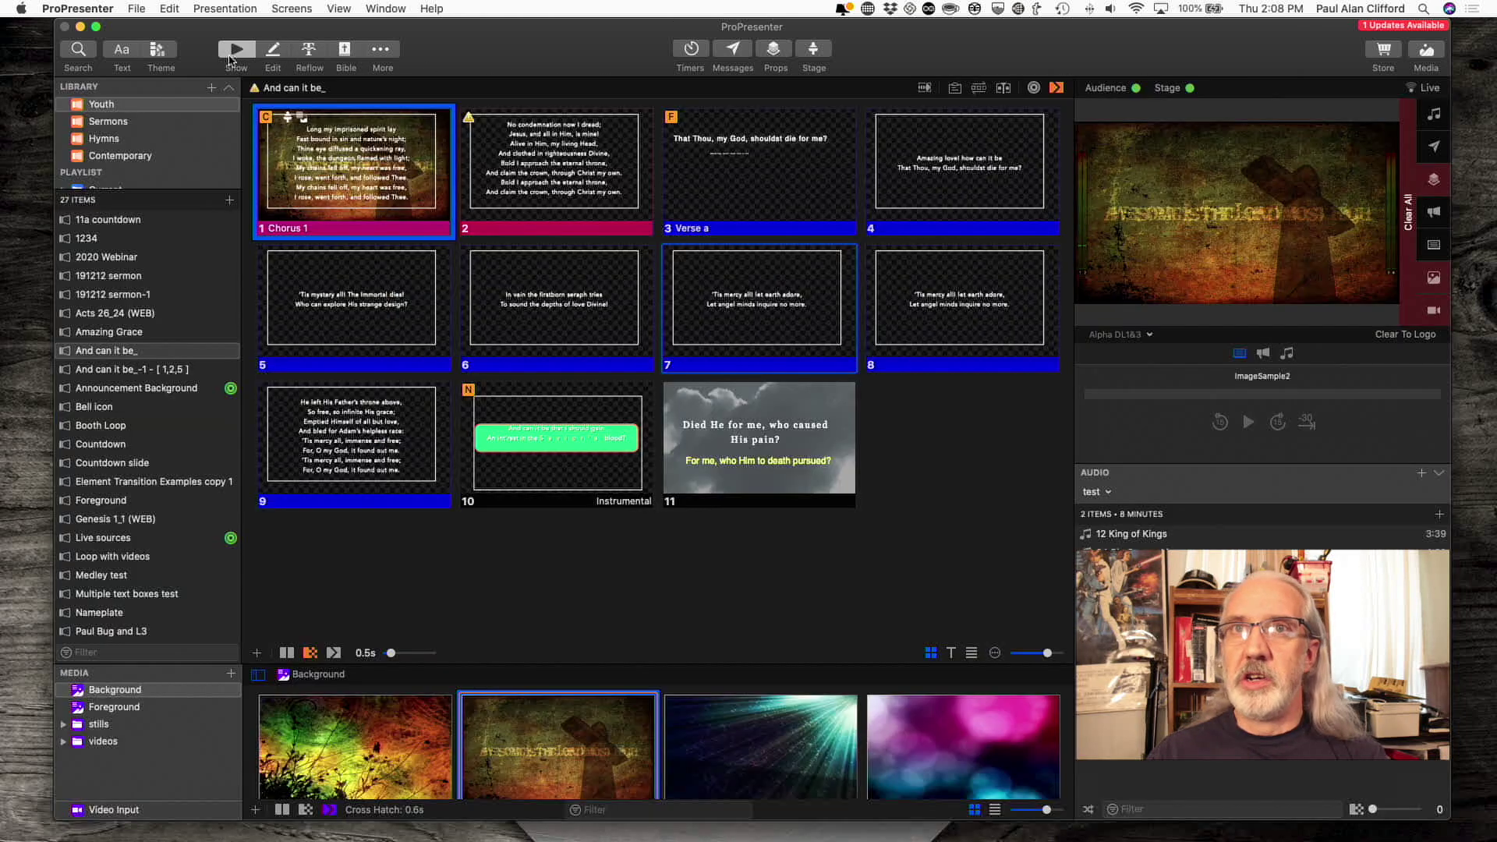
left_click(341, 193)
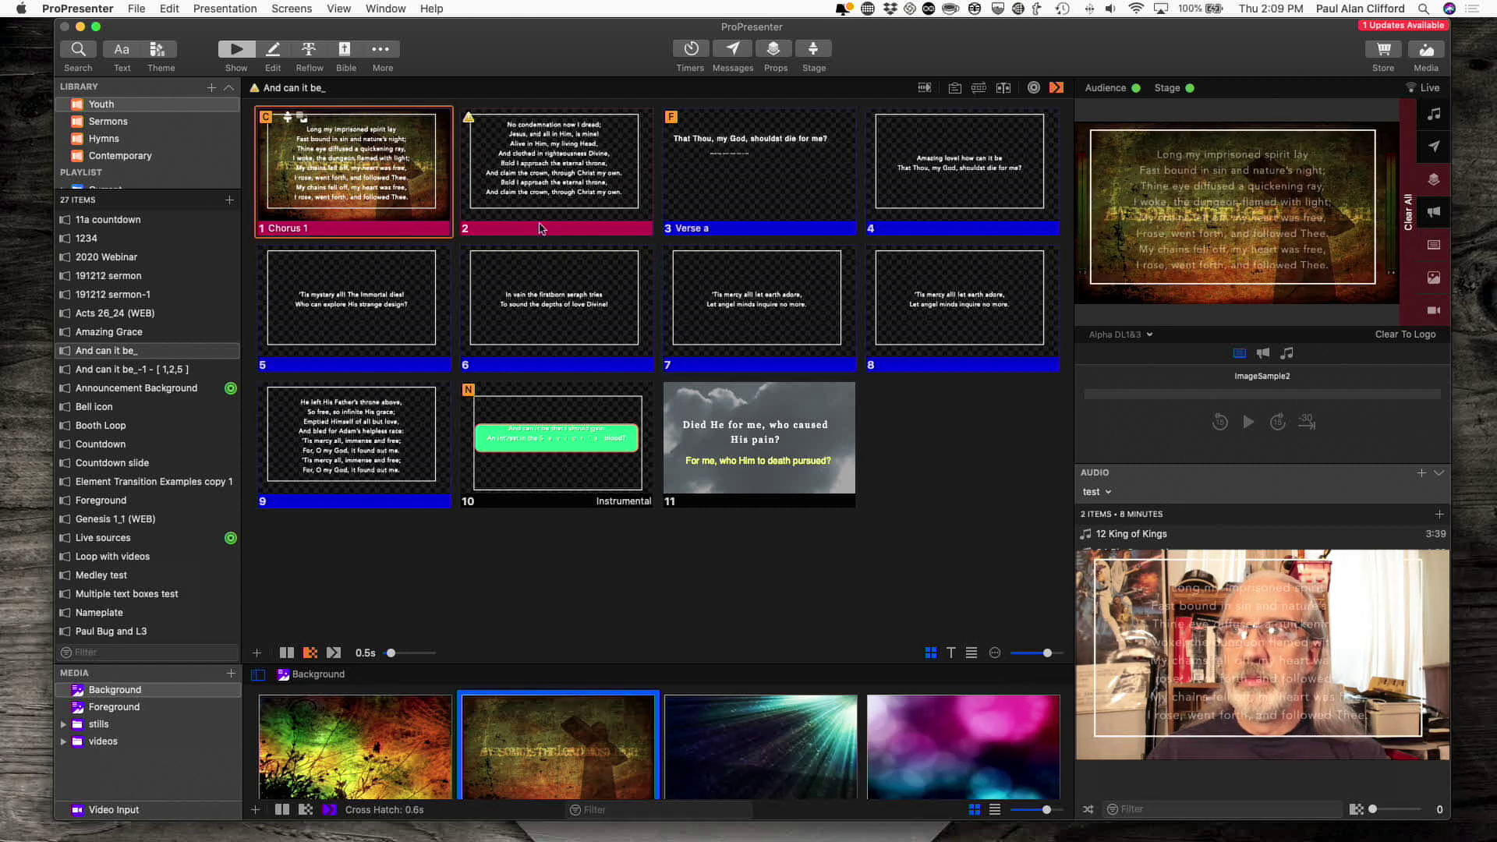
left_click(567, 185)
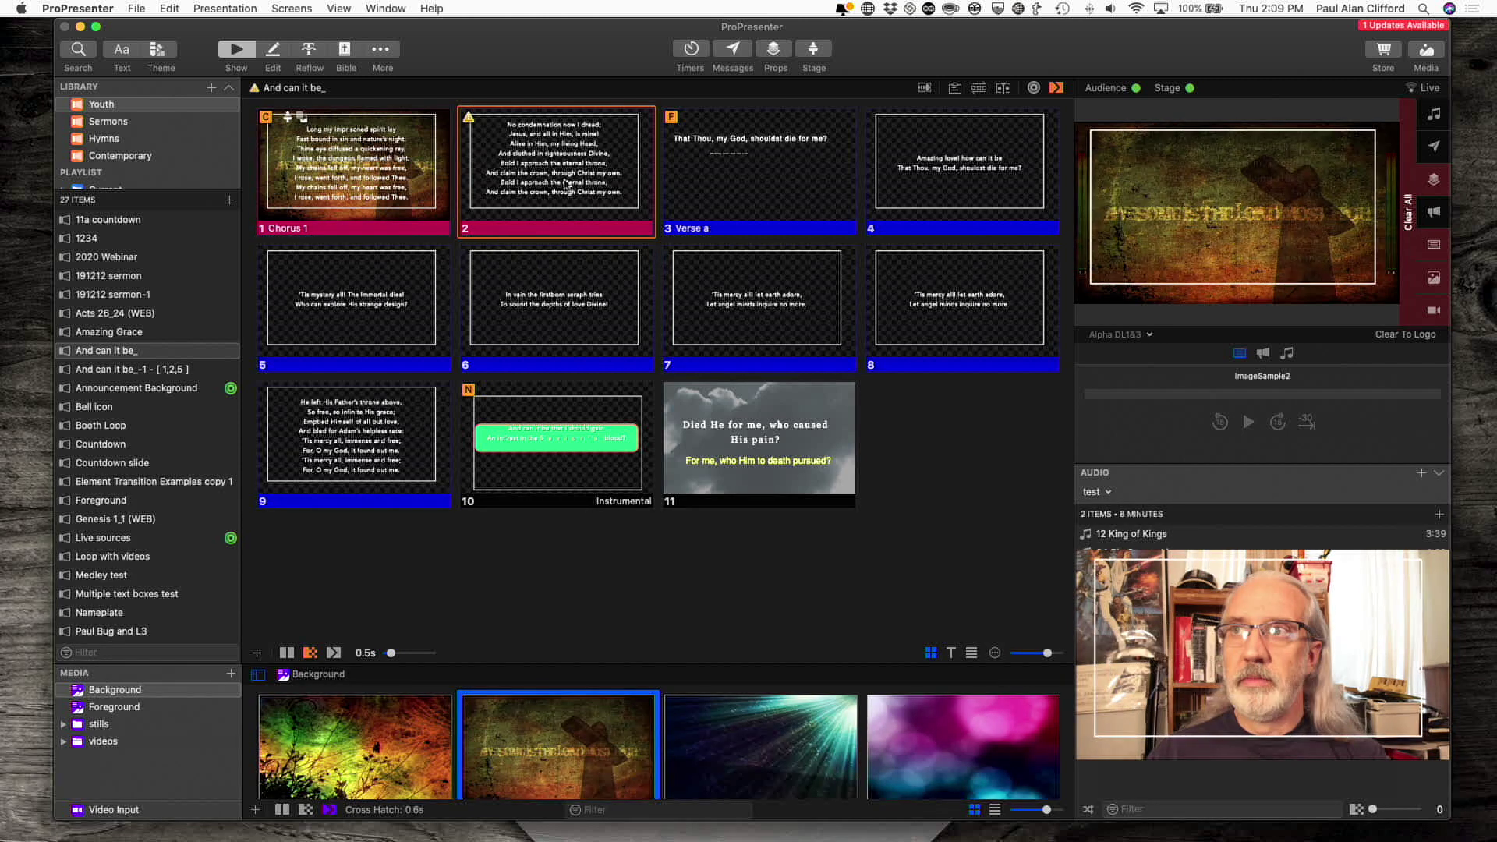
left_click(737, 193)
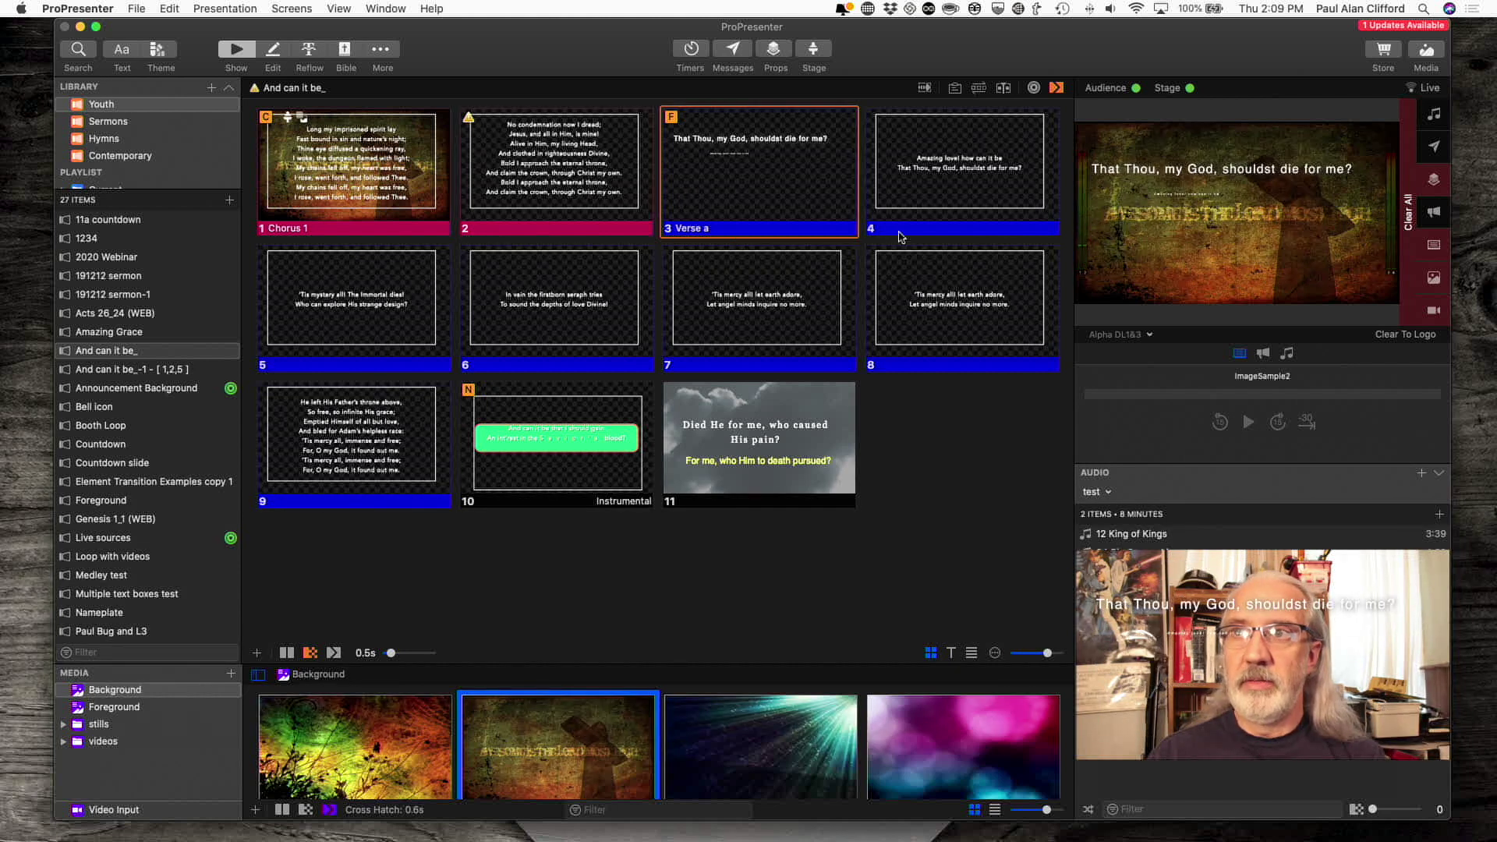
left_click(1433, 248)
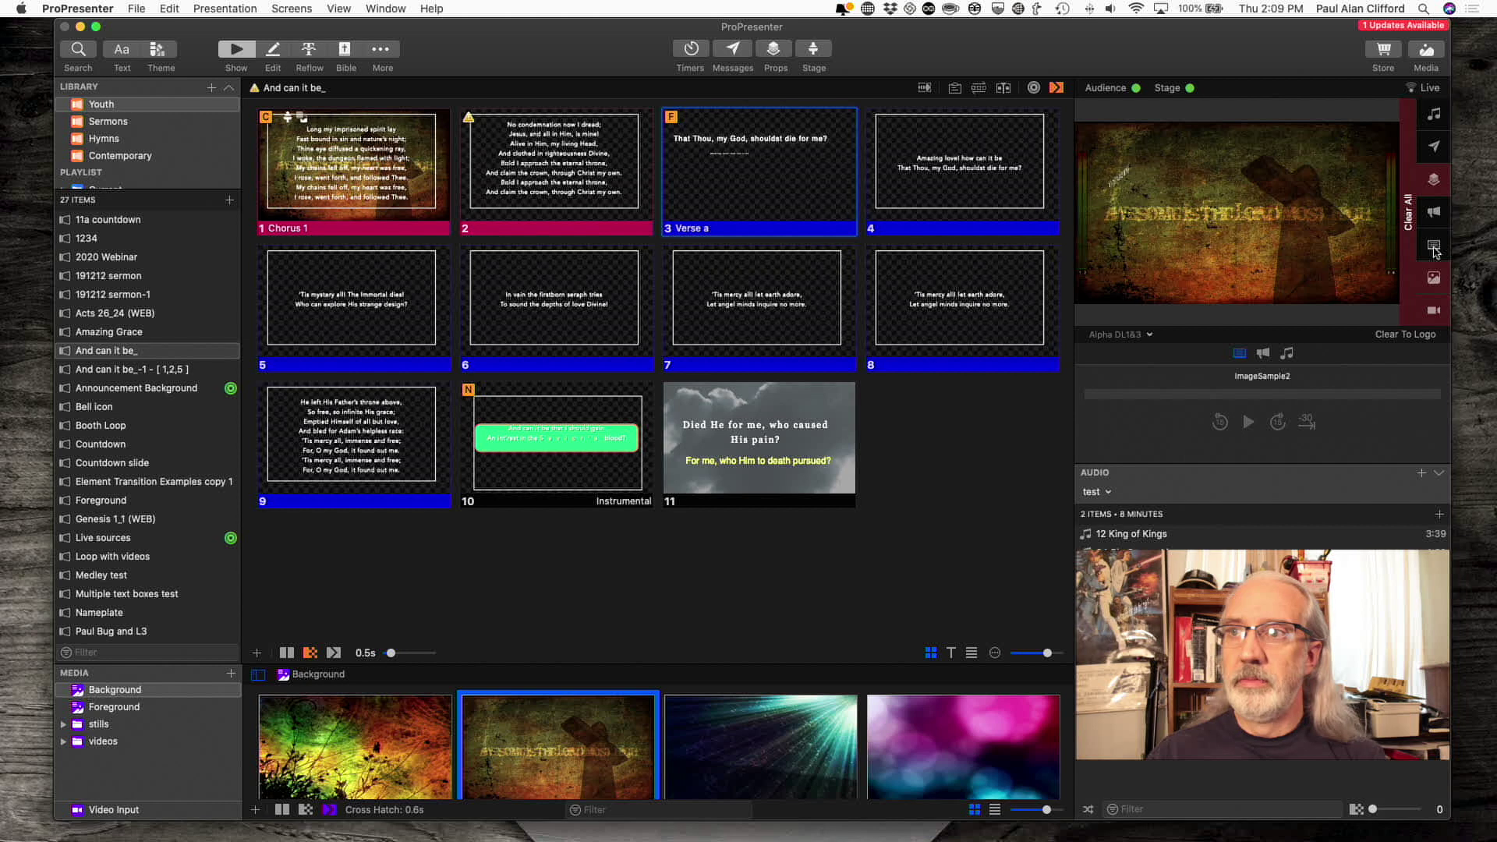